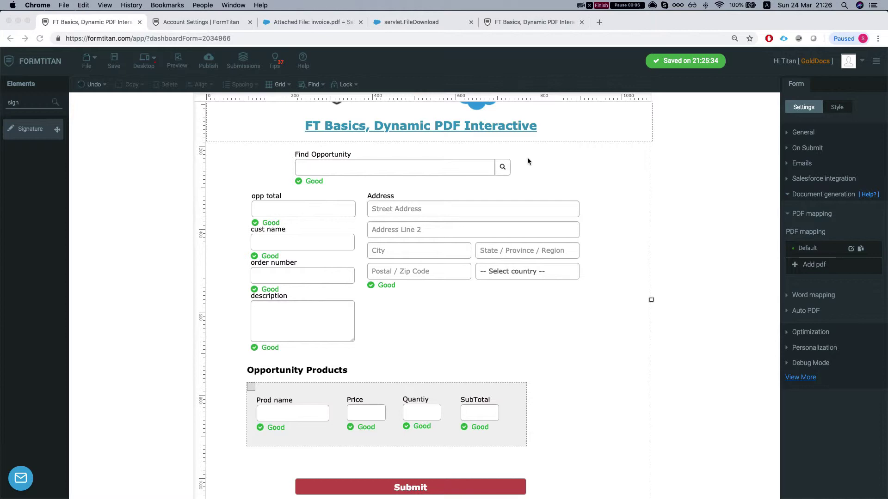
- Scroll up and down the canvas of the 'FT Basics, Dynamic PDF Interactive' form to review it
scroll(526, 160, up, 1)
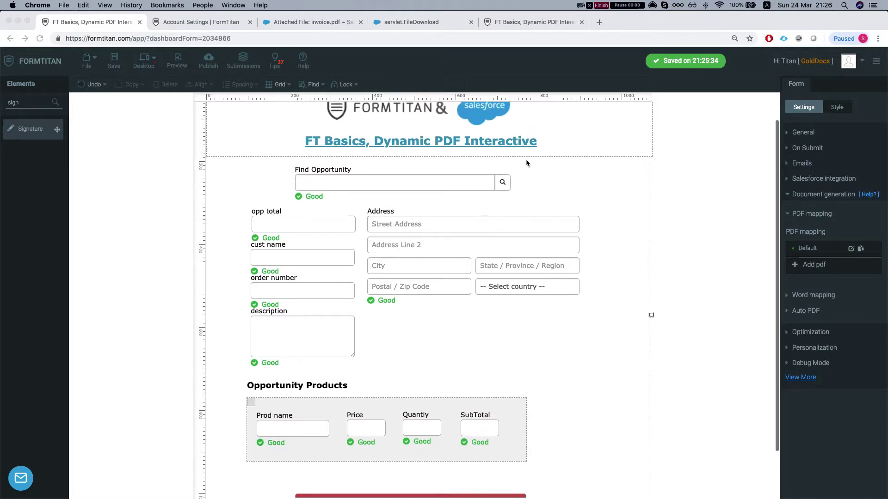
scroll(526, 160, down, 2)
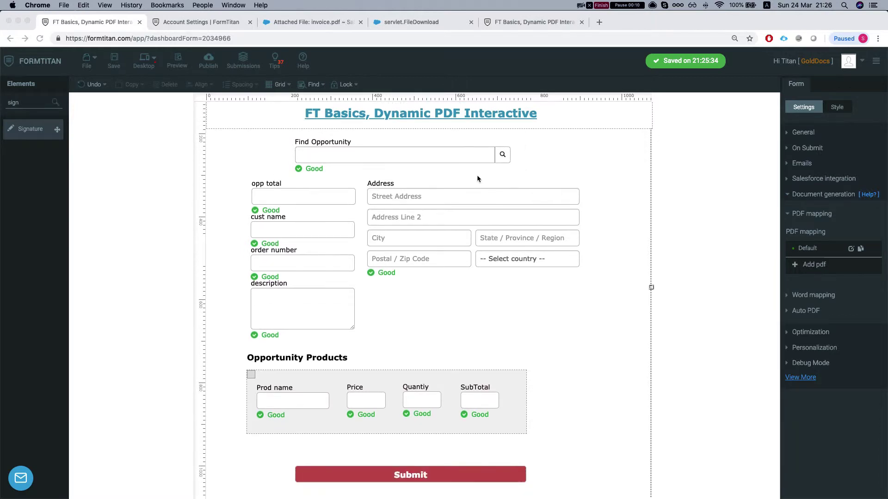
scroll(477, 175, up, 1)
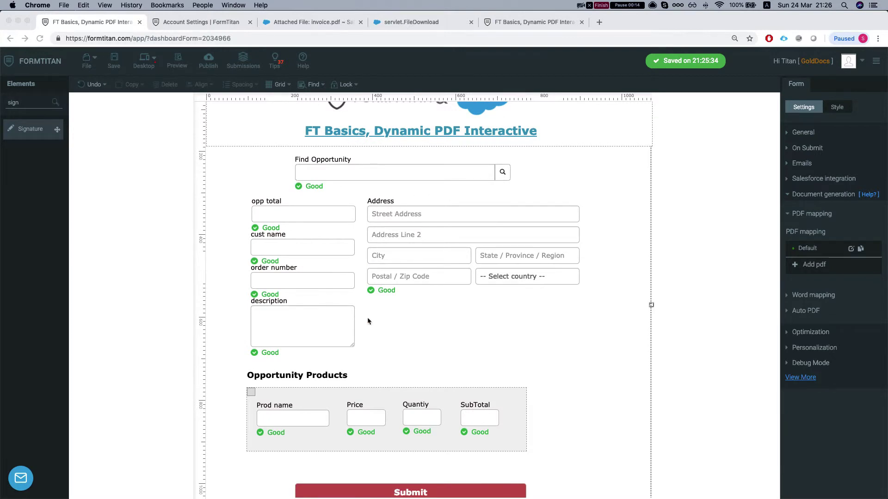
scroll(361, 358, down, 1)
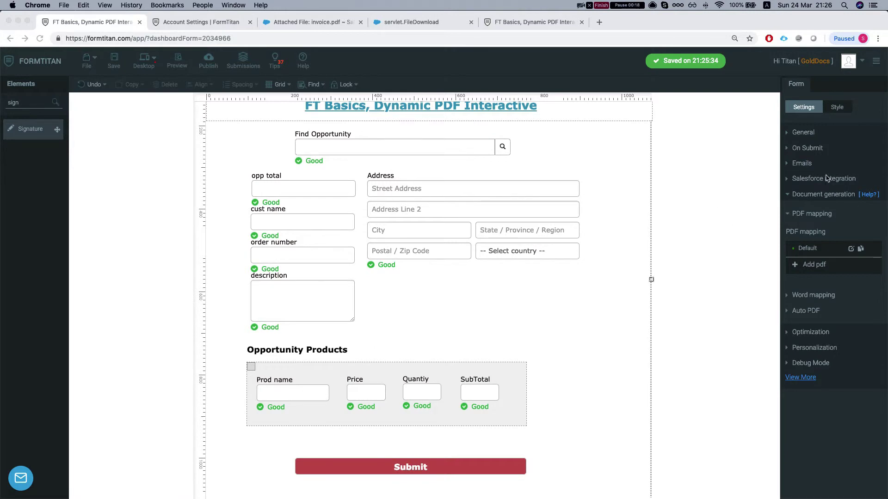
click(810, 179)
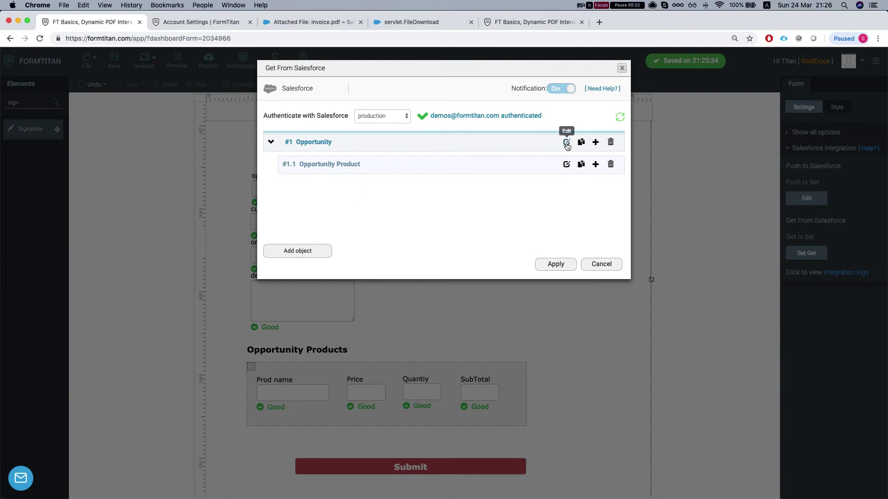
click(565, 142)
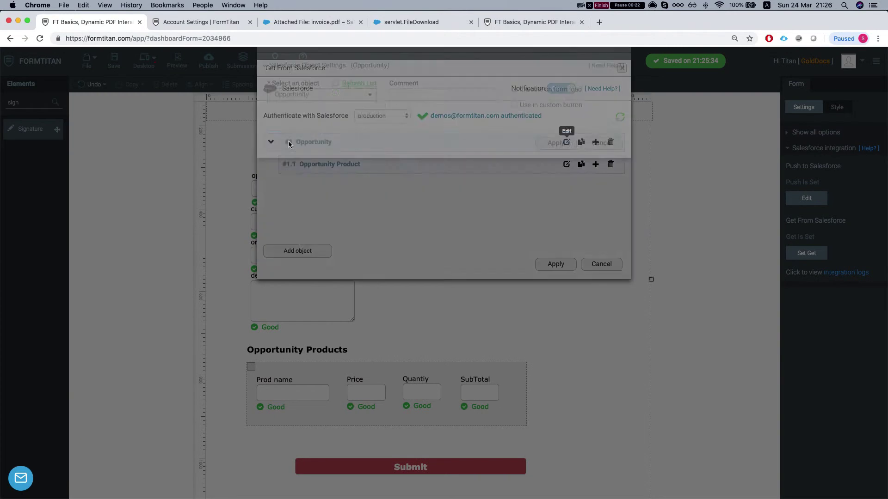
click(295, 149)
click(307, 205)
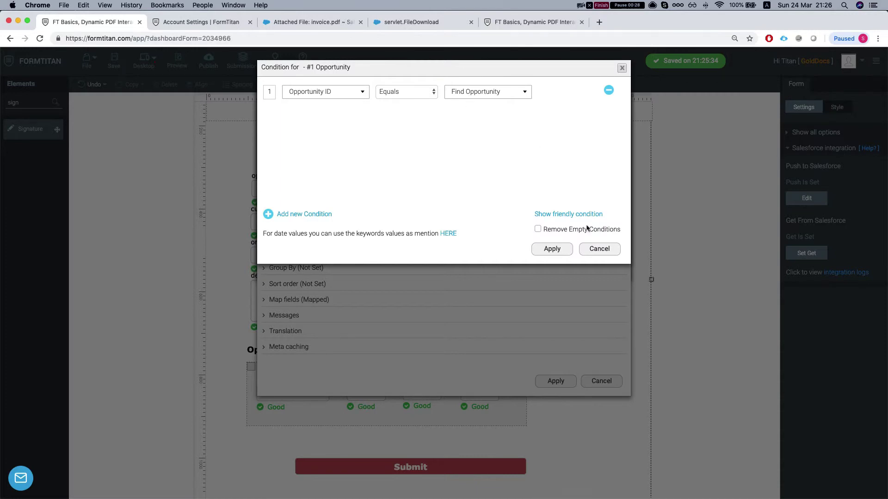
click(600, 250)
click(607, 388)
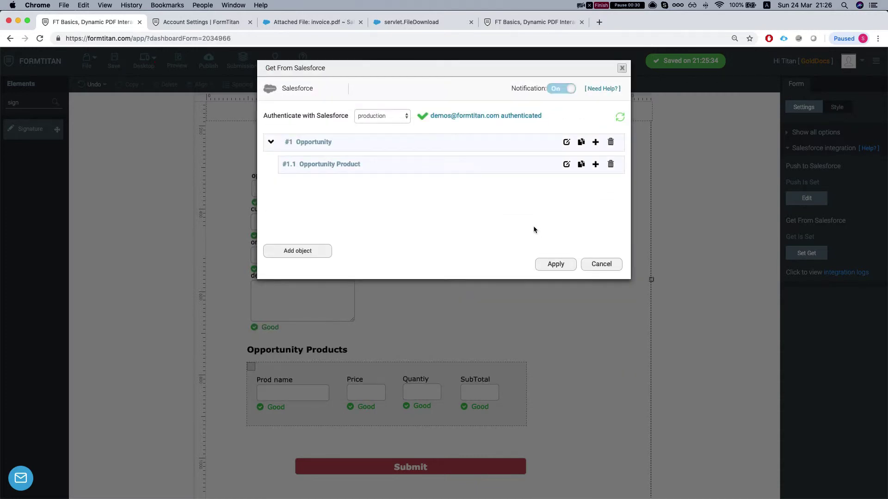
click(565, 163)
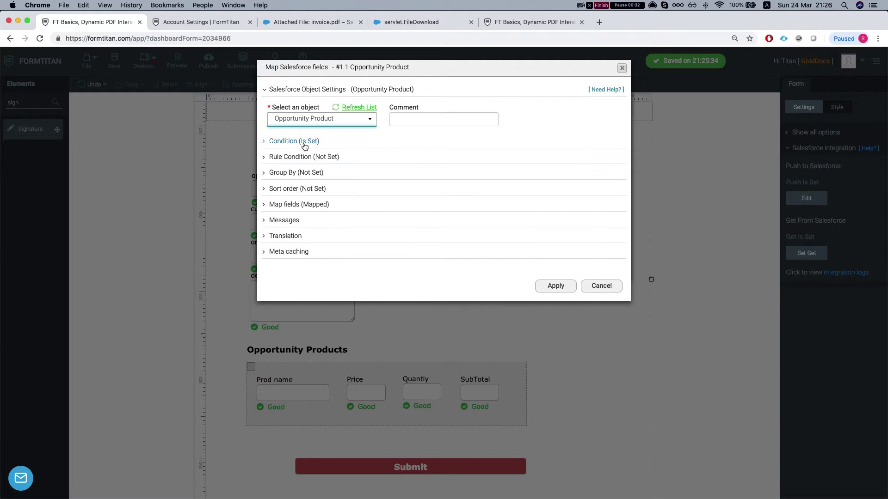
click(292, 141)
click(307, 198)
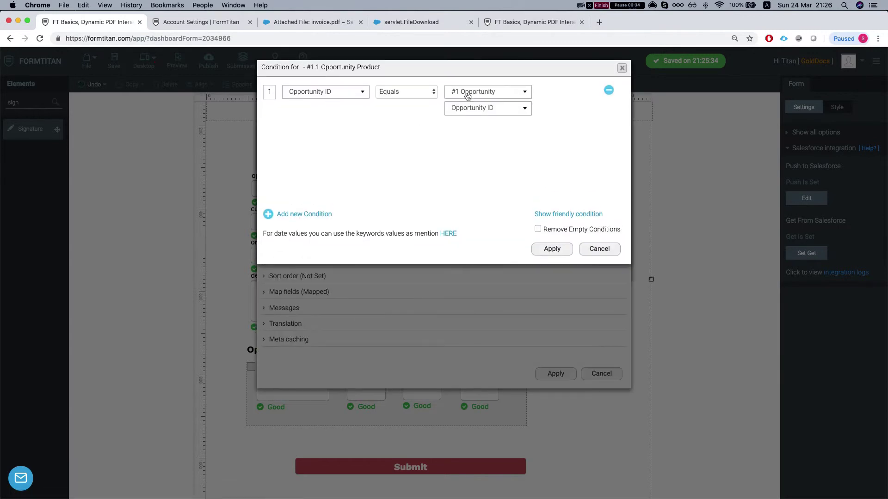
click(611, 249)
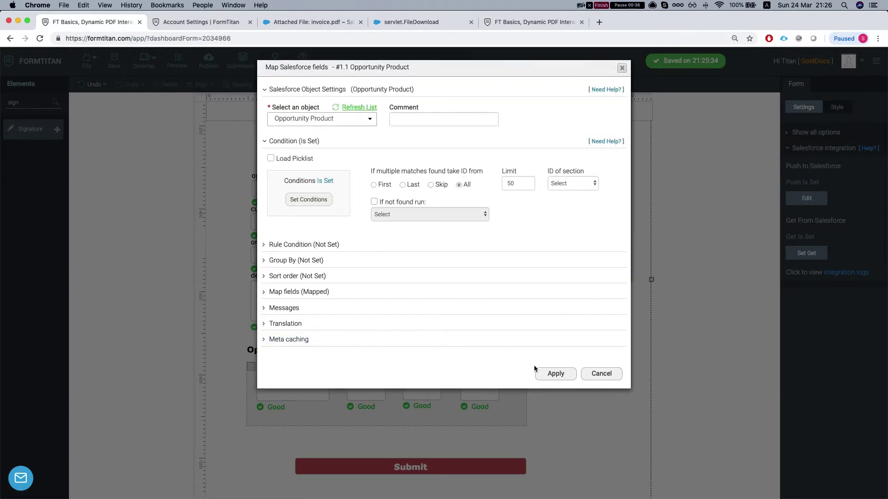
click(601, 373)
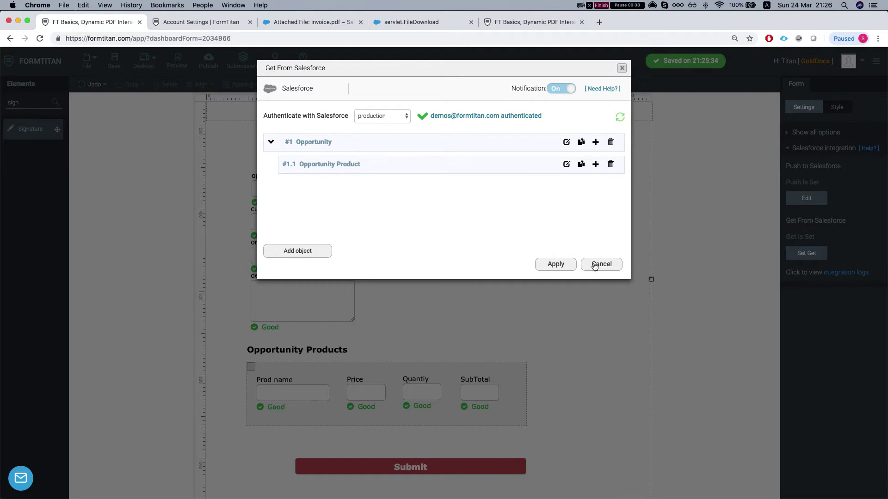
click(595, 265)
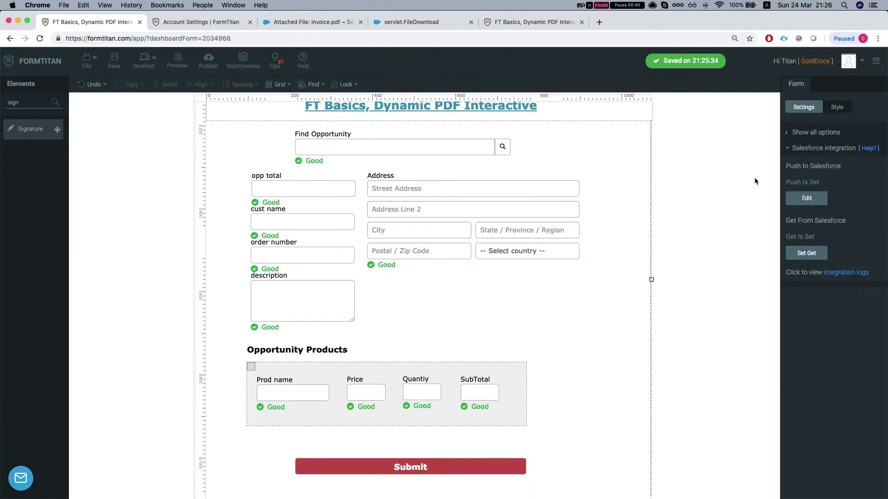
- Review the Salesforce Push Data settings for Attachment and Content Version, cancel without changes, and show all settings
click(816, 133)
click(806, 176)
click(812, 198)
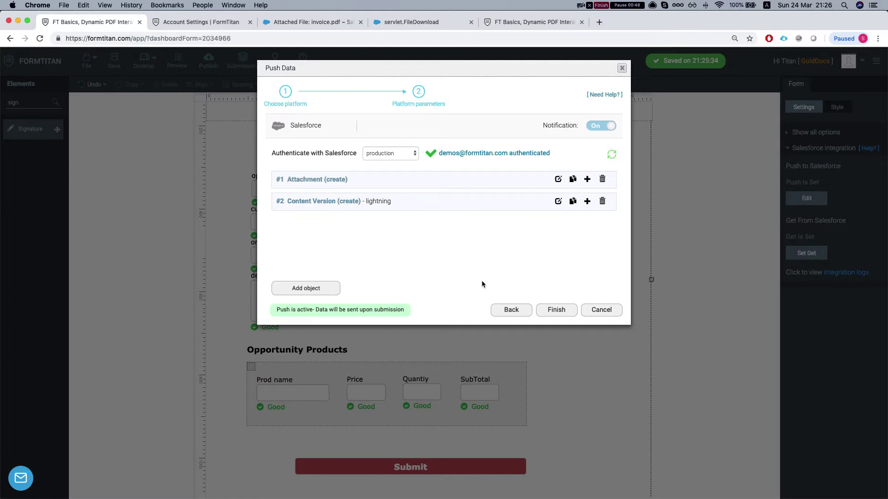
click(617, 309)
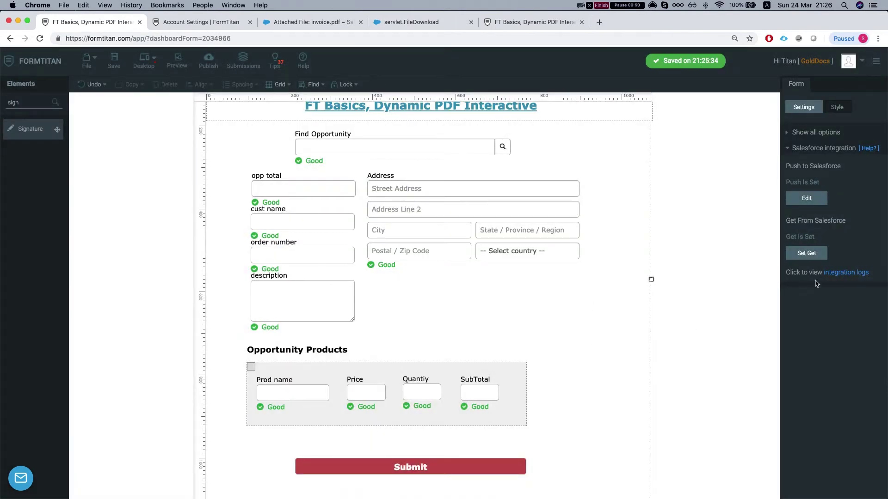
scroll(502, 337, down, 1)
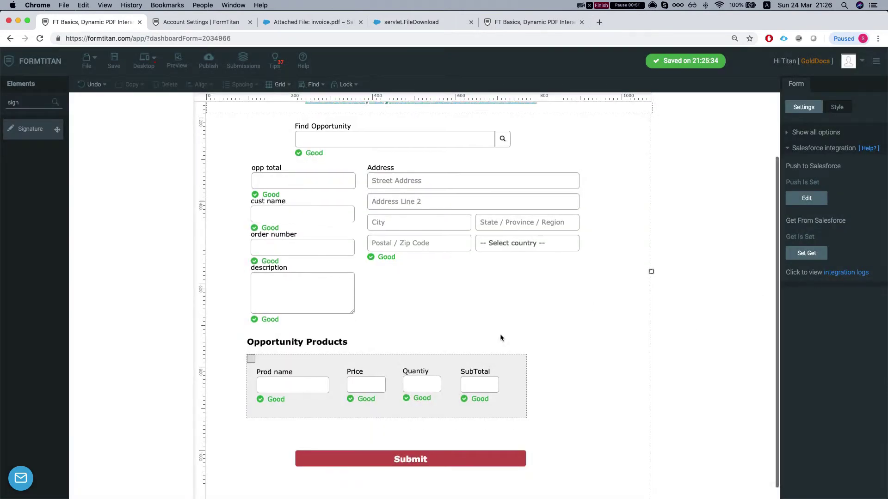
click(812, 149)
- Look over the Default PDF mapping's Sunny Farm invoice template and close it unchanged
click(817, 196)
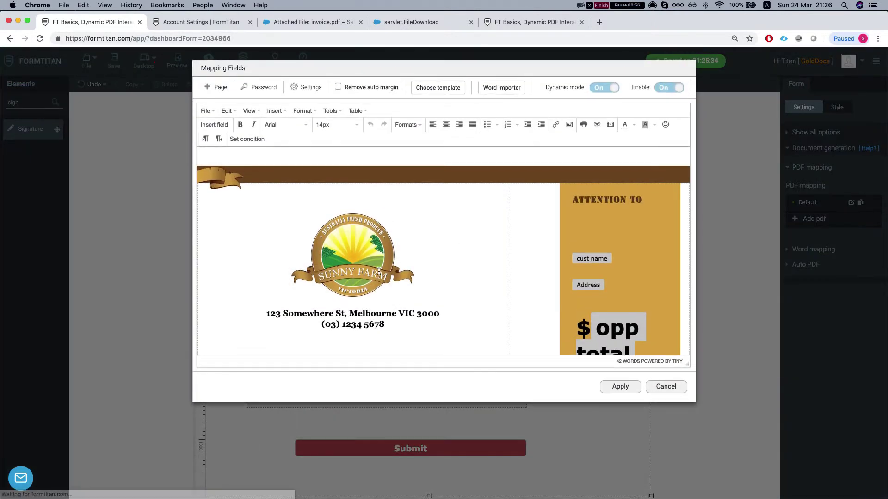
scroll(378, 274, down, 3)
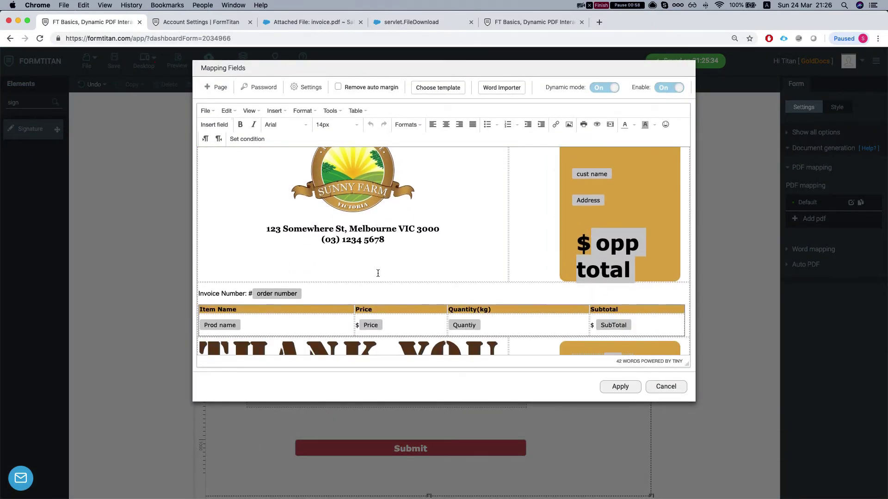
scroll(378, 274, down, 3)
scroll(471, 175, up, 3)
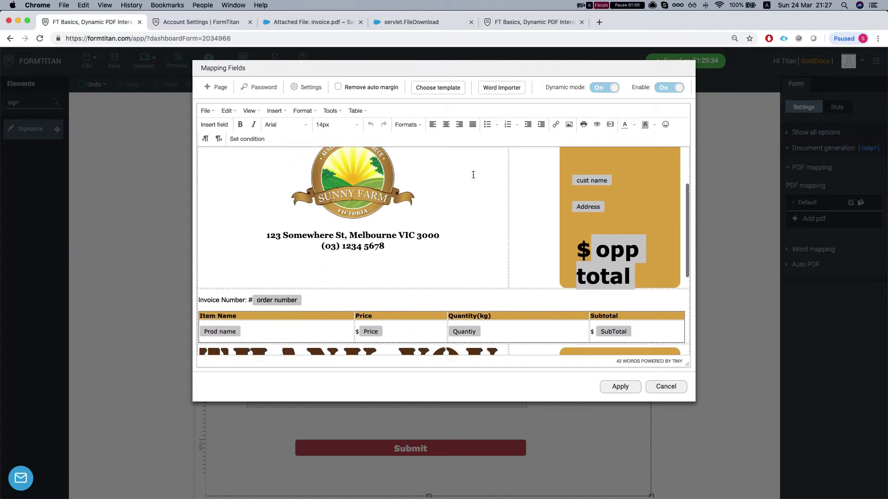
scroll(521, 159, down, 4)
scroll(354, 228, up, 3)
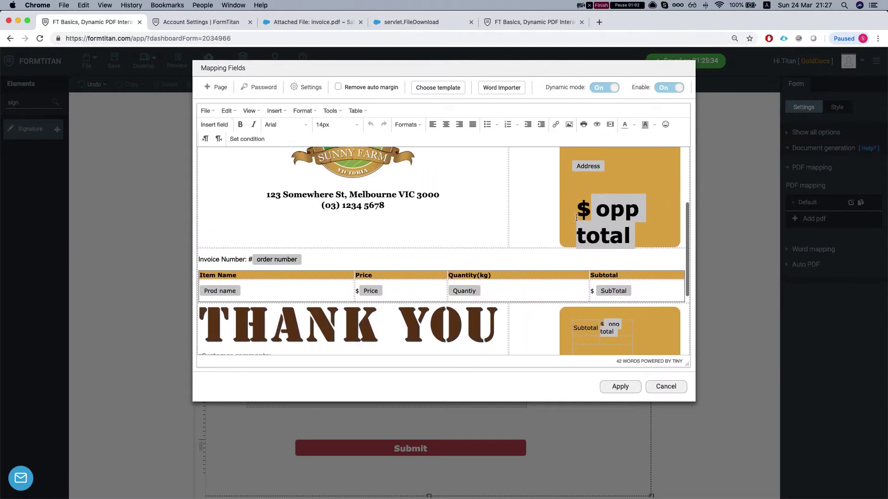
scroll(266, 214, down, 4)
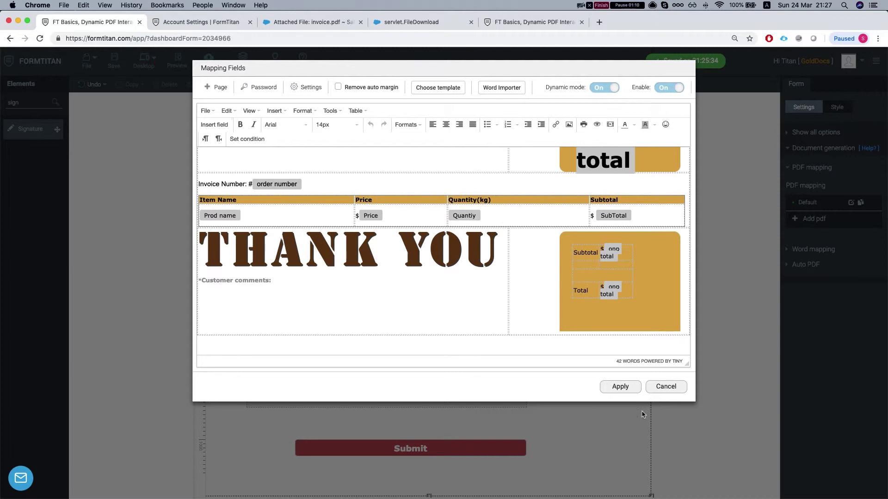
click(664, 387)
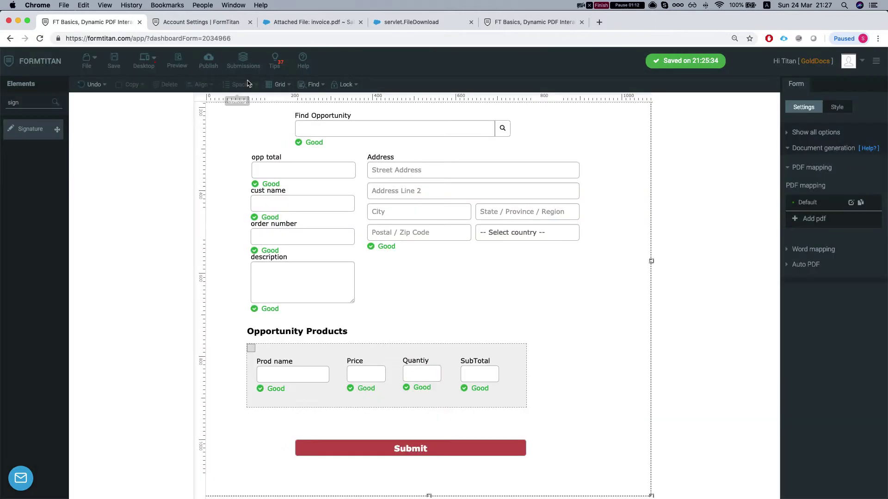
- Close the leftover browser tabs and open the published form in a new tab
click(360, 22)
click(360, 22)
click(360, 23)
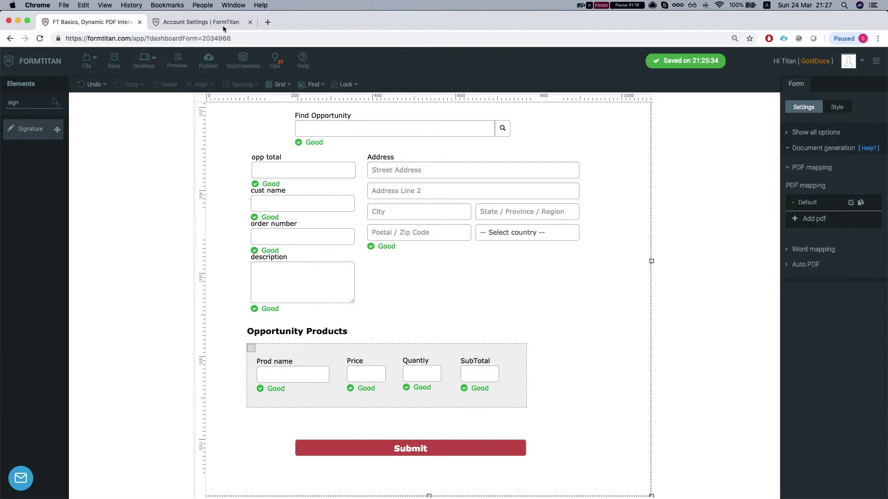
click(250, 23)
click(208, 60)
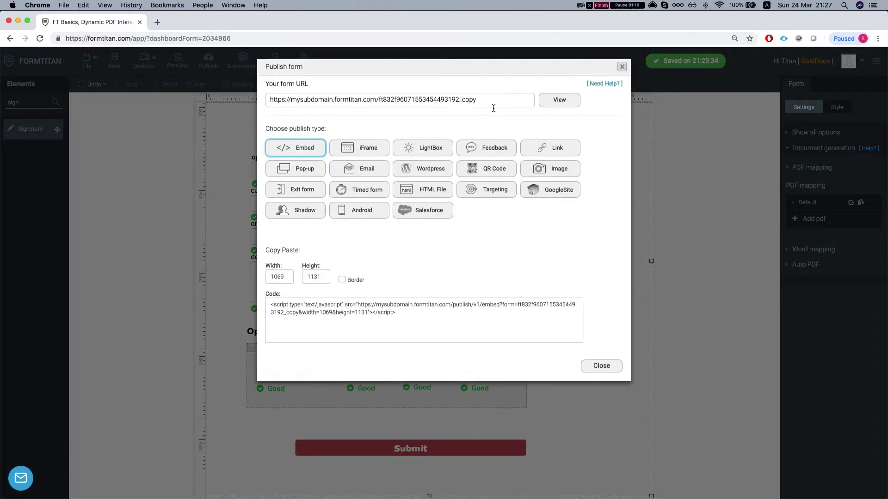
click(560, 101)
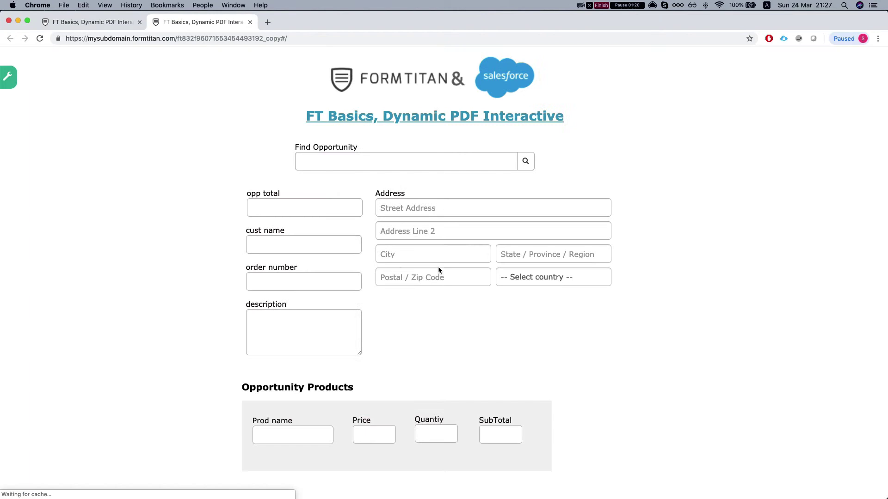
- Look up 'edge' in Find Opportunity and load the Edge SLA opportunity
click(365, 137)
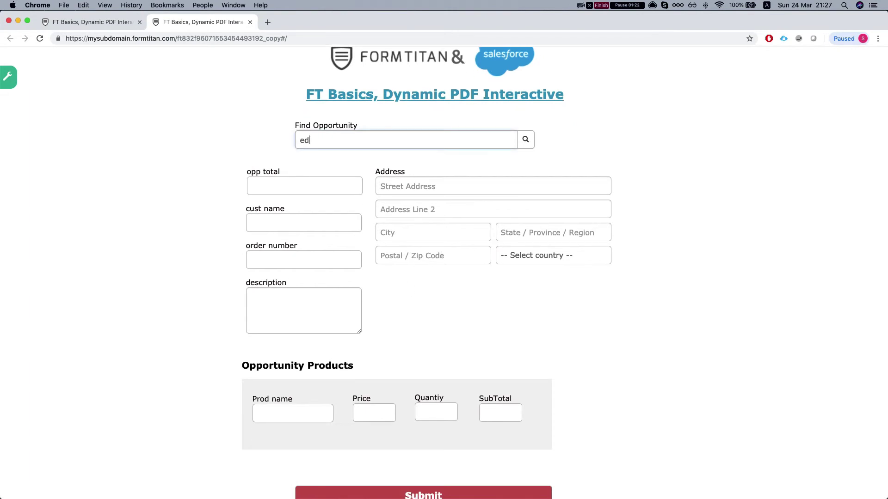
click(525, 139)
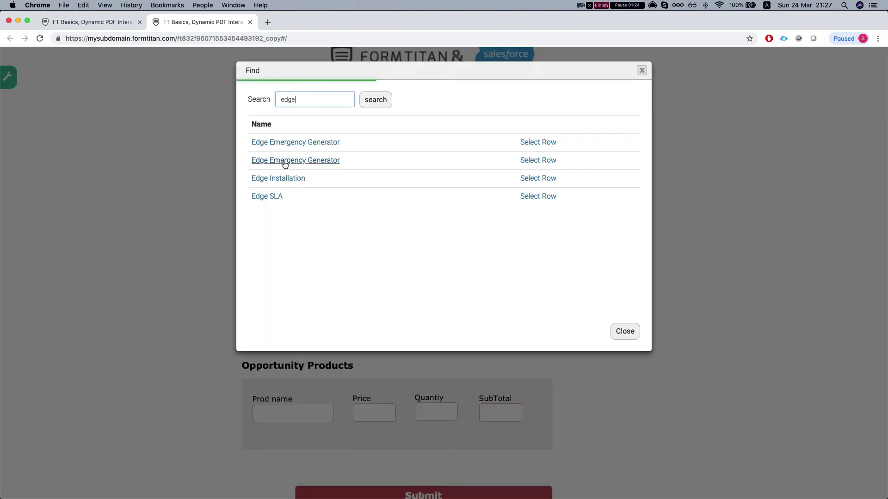
click(277, 197)
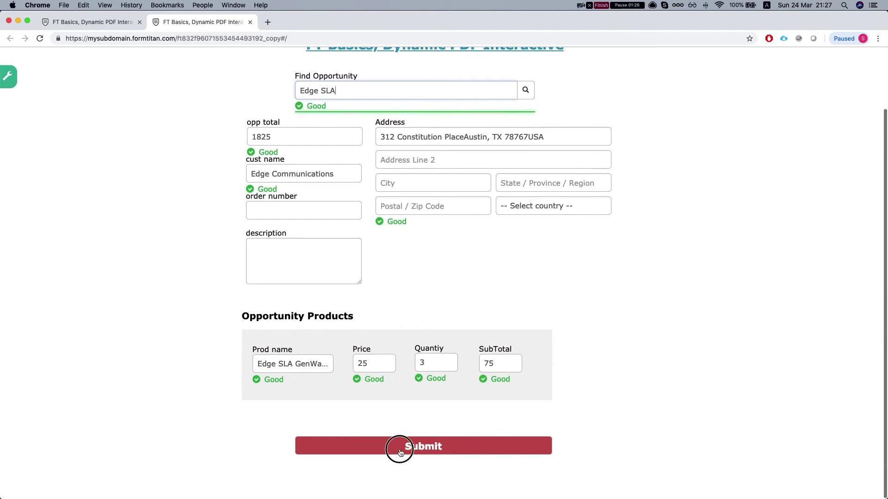
- Scroll through the generated $1825 invoice preview, then cancel it
scroll(384, 266, down, 5)
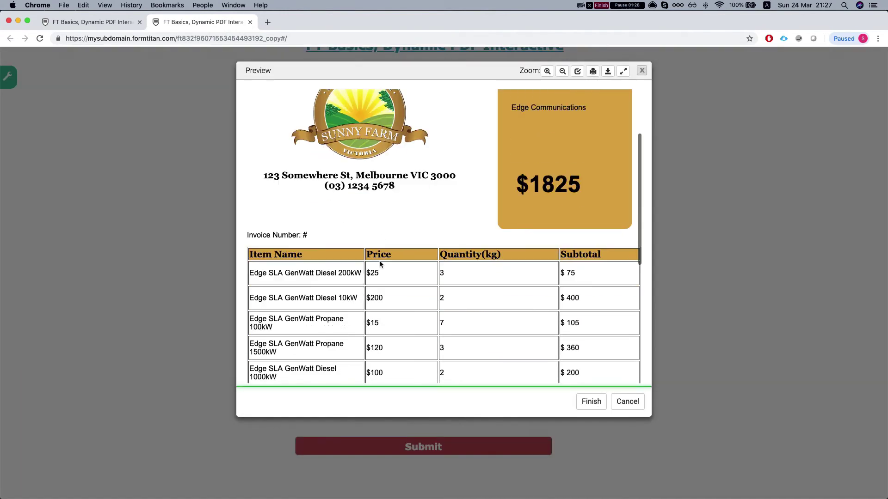
scroll(385, 273, down, 3)
scroll(439, 176, up, 8)
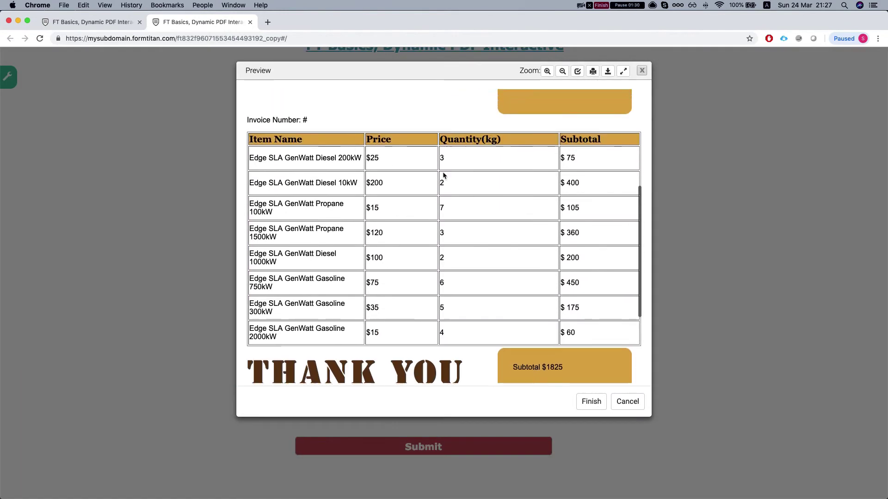
scroll(369, 182, down, 5)
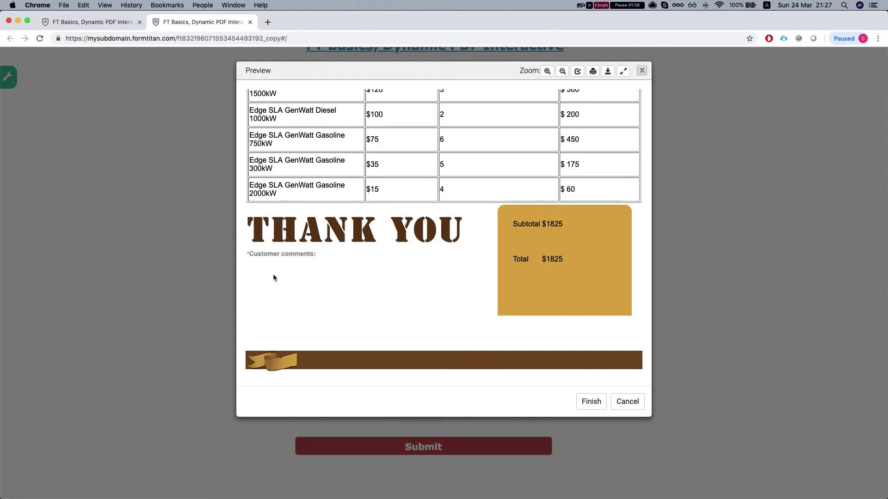
drag(296, 319, 297, 337)
click(288, 318)
scroll(319, 320, up, 3)
scroll(319, 319, down, 3)
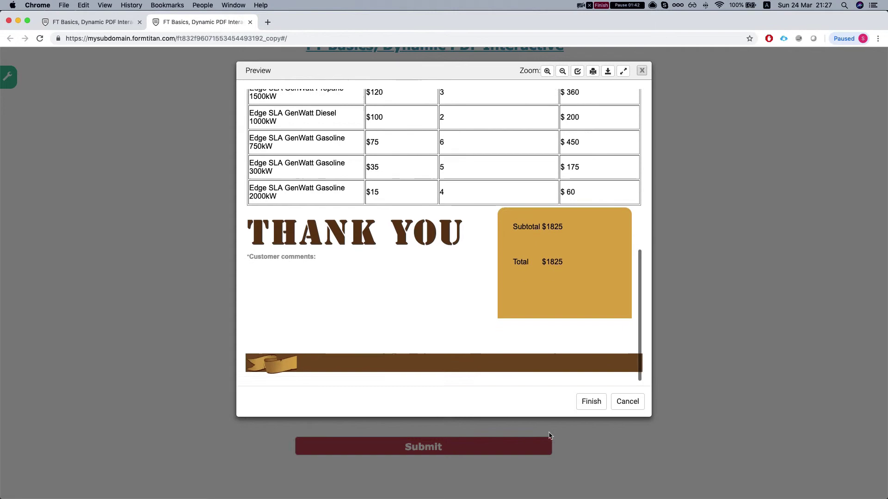
click(627, 401)
- Back in the editor, add a Signature box beside the address fields, shrunk and shifted right
click(89, 22)
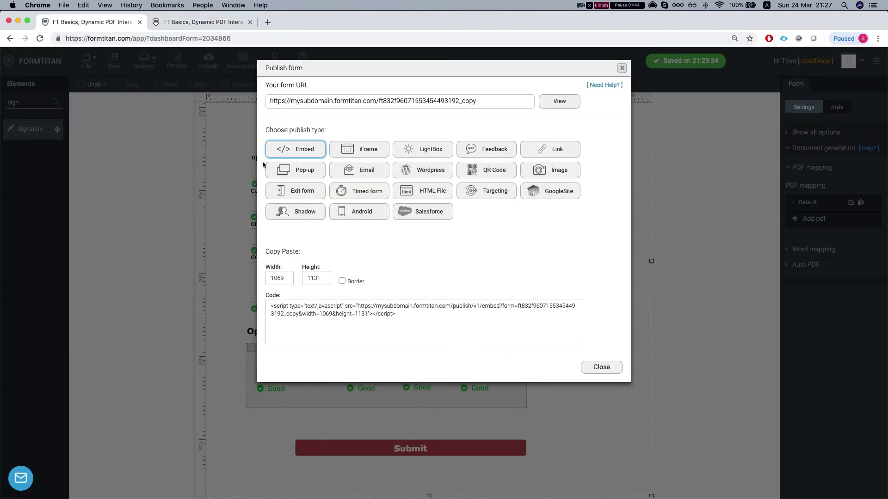
click(596, 367)
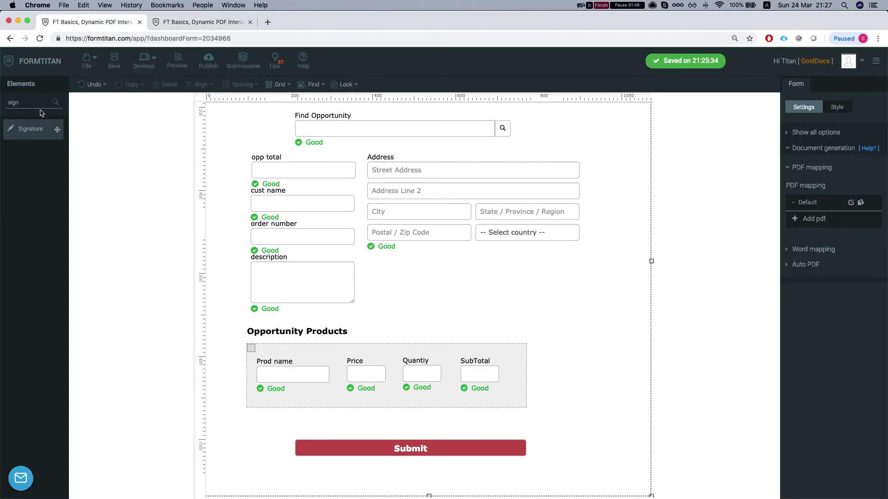
mouse_move(40, 111)
mouse_down()
mouse_move(33, 133)
mouse_move(505, 262)
mouse_move(511, 275)
mouse_up()
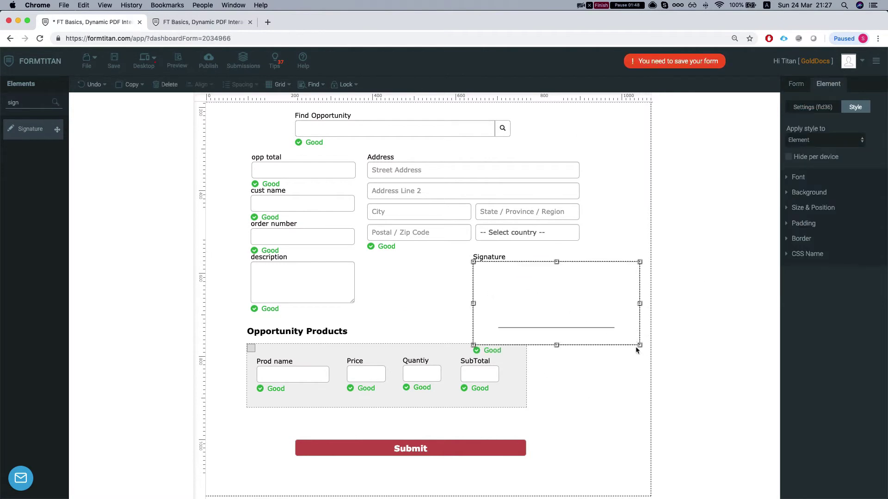
mouse_move(635, 346)
mouse_down()
mouse_move(589, 301)
mouse_move(627, 301)
mouse_up()
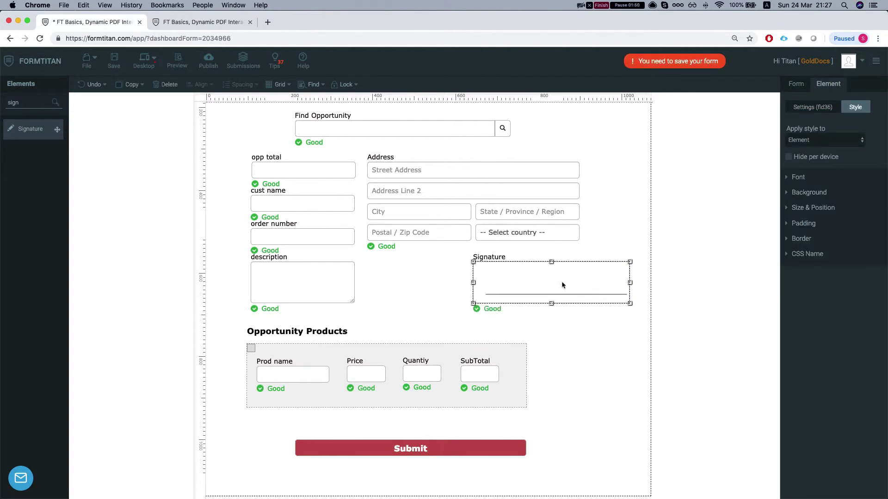
mouse_move(564, 283)
mouse_down()
mouse_move(590, 280)
mouse_move(575, 284)
mouse_up()
- Duplicate the description text area, place it before Signature, and label it 'Customer Comments'
click(320, 285)
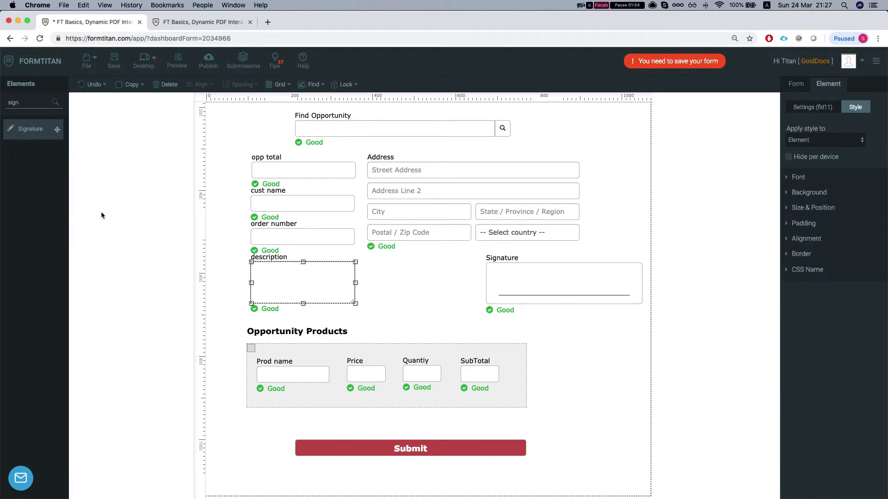
key(super+c)
key(super+v)
drag(311, 293, 409, 284)
double_click(388, 257)
text(C)
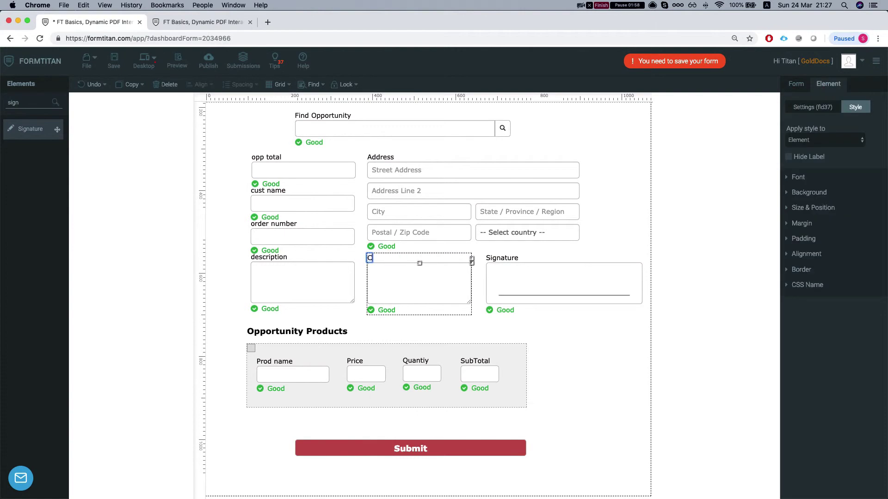
text(ustomer Cp)
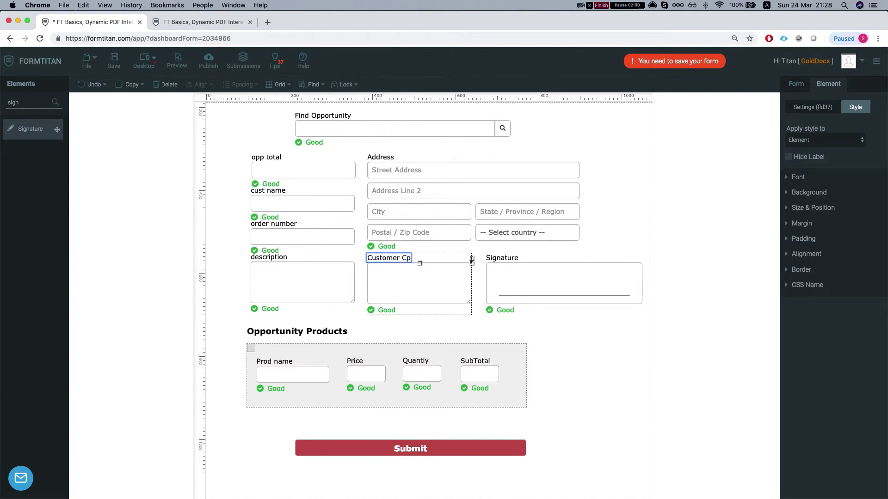
key(BackSpace)
text(omments)
click(720, 202)
click(815, 111)
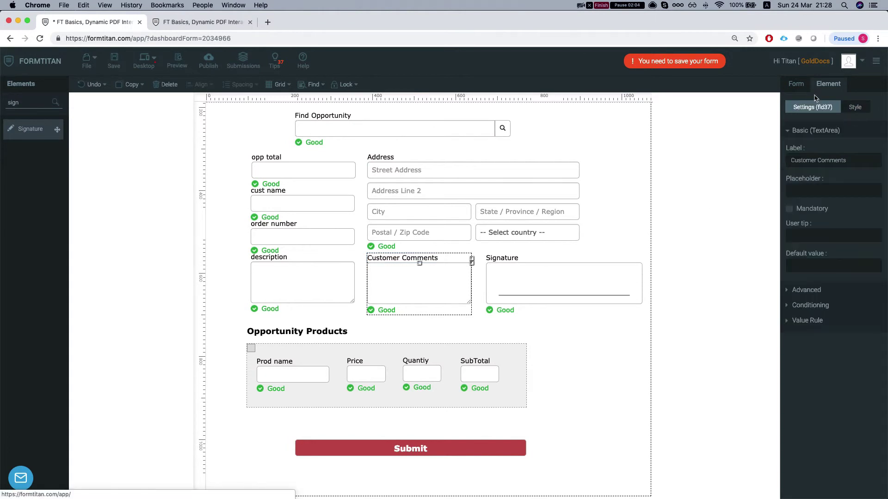
click(799, 89)
- Insert the Customer Comments field tag into the Default invoice template's Customer comments cell
click(851, 250)
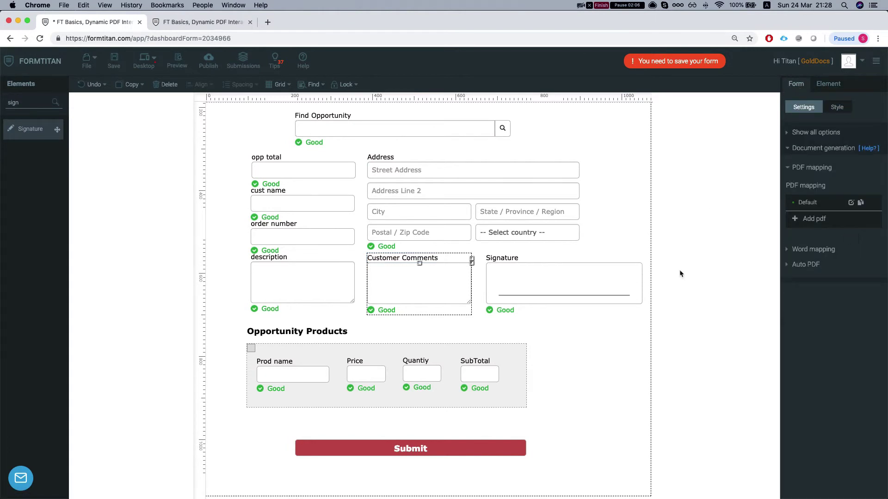
scroll(422, 289, down, 10)
scroll(308, 292, up, 1)
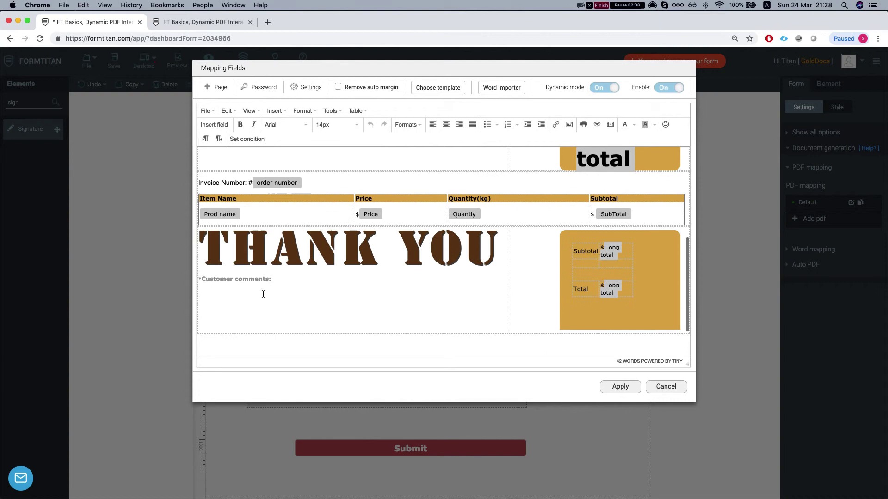
click(248, 292)
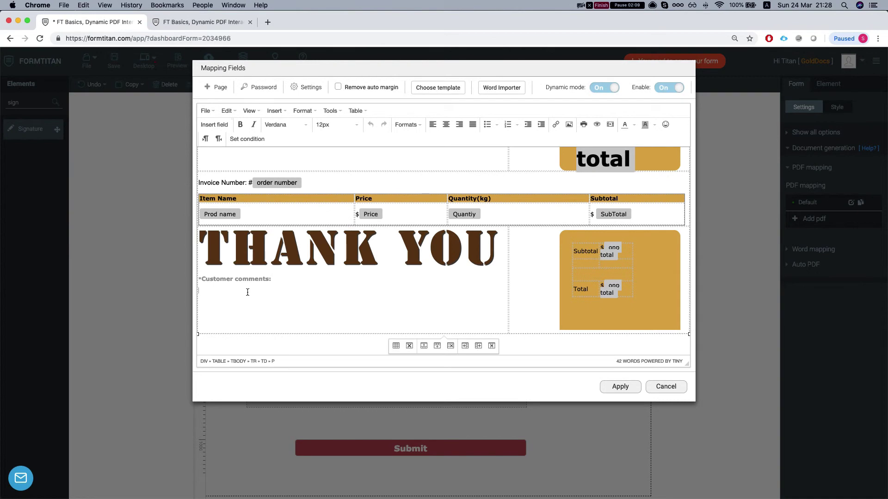
right_click(217, 290)
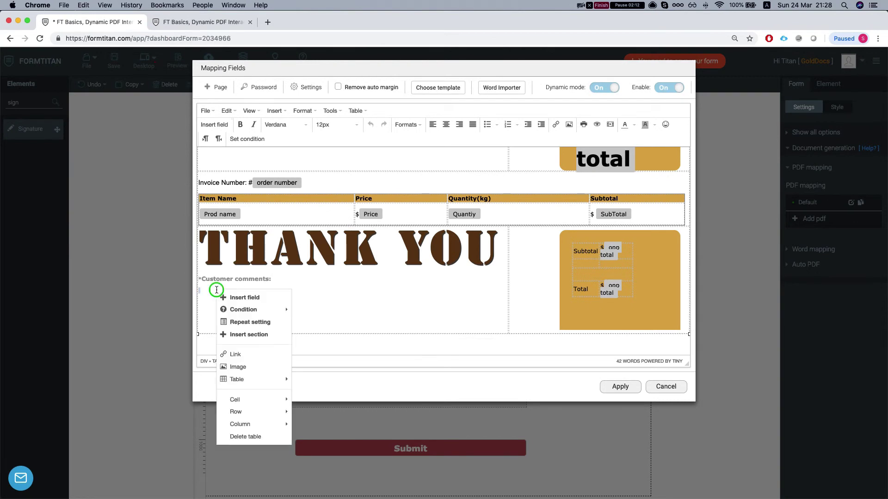
click(250, 299)
click(378, 98)
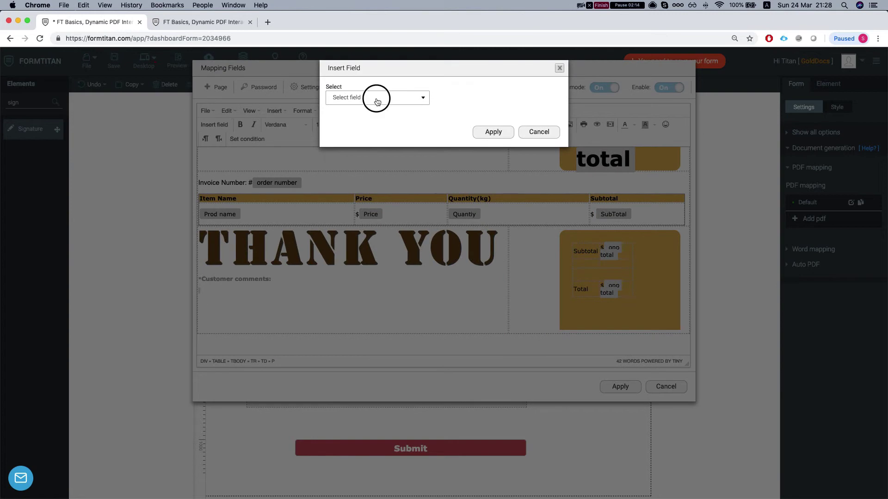
text(custom)
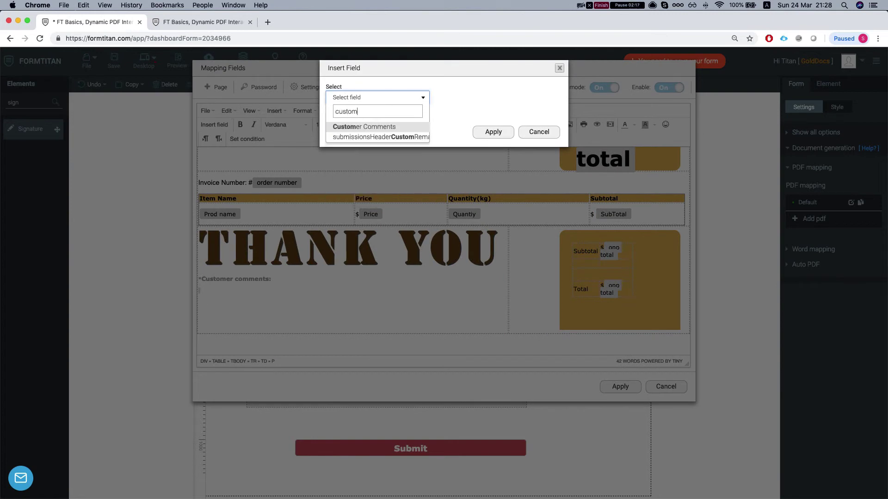
key(Return)
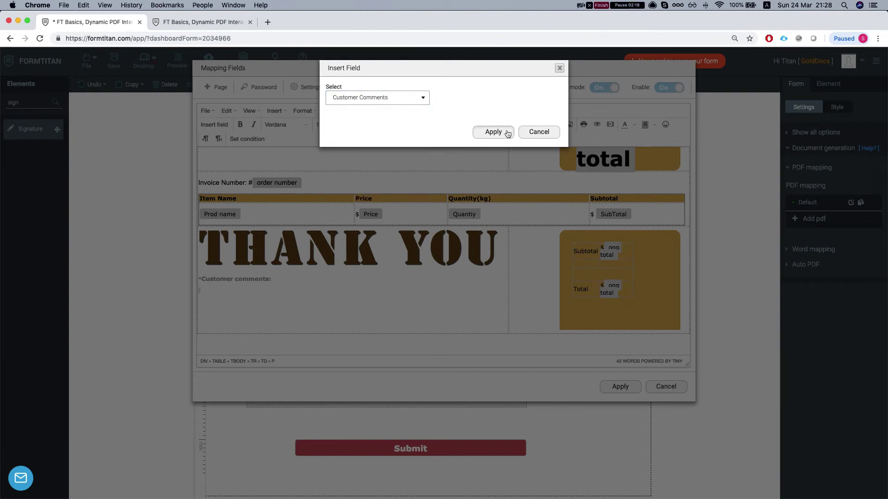
click(505, 133)
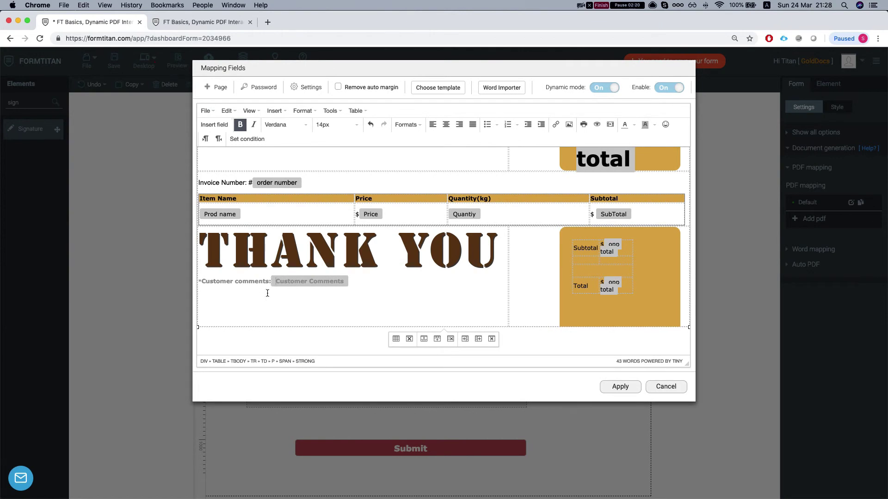
key(Return)
key(Return)
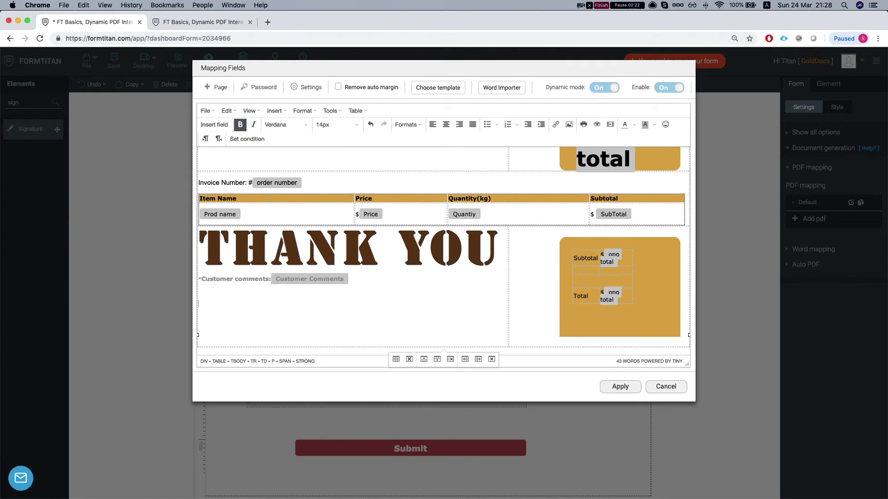
key(BackSpace)
- Insert a Signature field tag on the comments line, then undo that placement
right_click(206, 291)
mouse_move(239, 316)
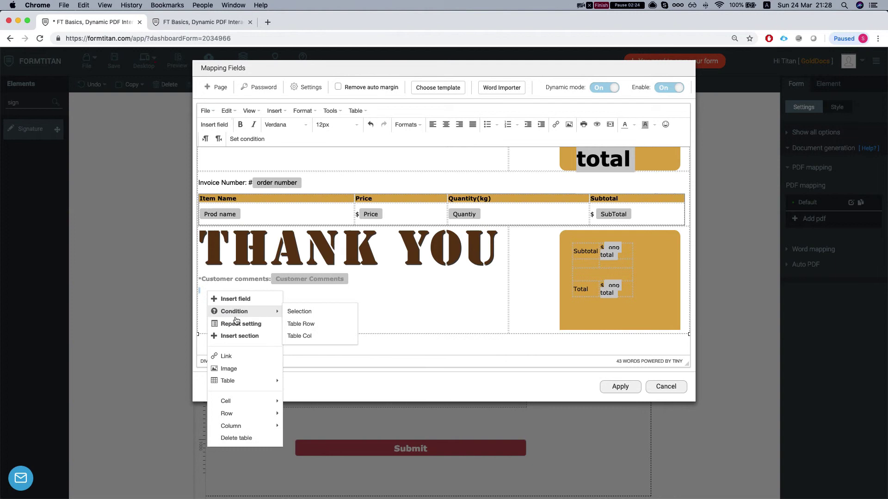
click(234, 299)
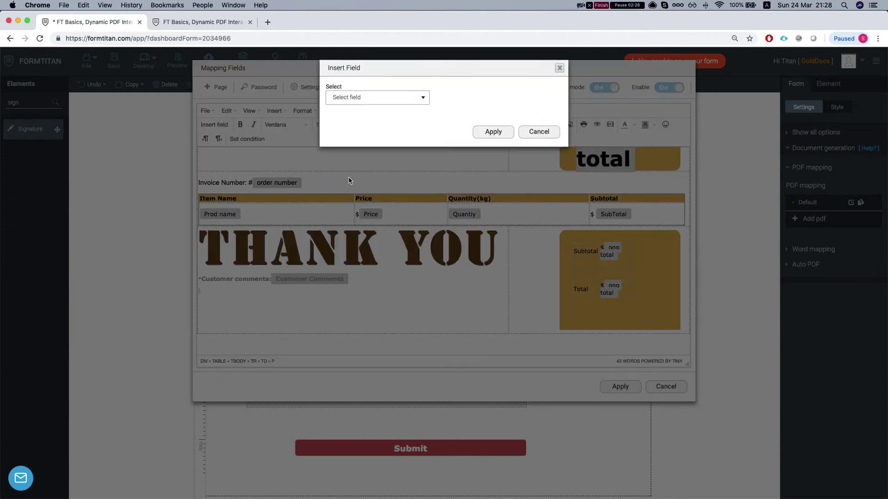
click(386, 100)
text(sign)
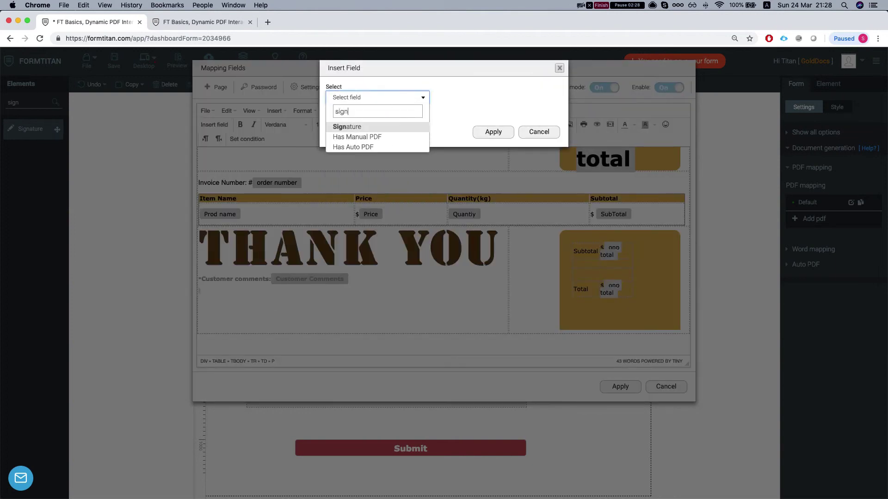
key(Return)
click(490, 134)
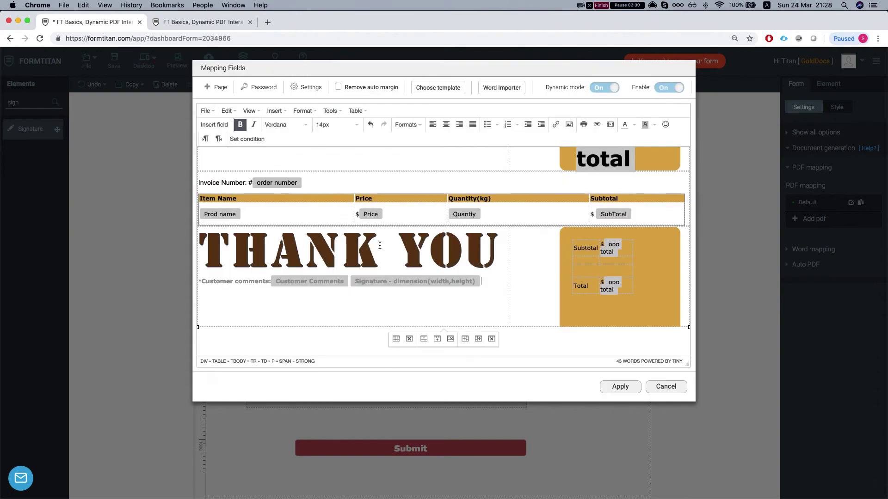
click(325, 299)
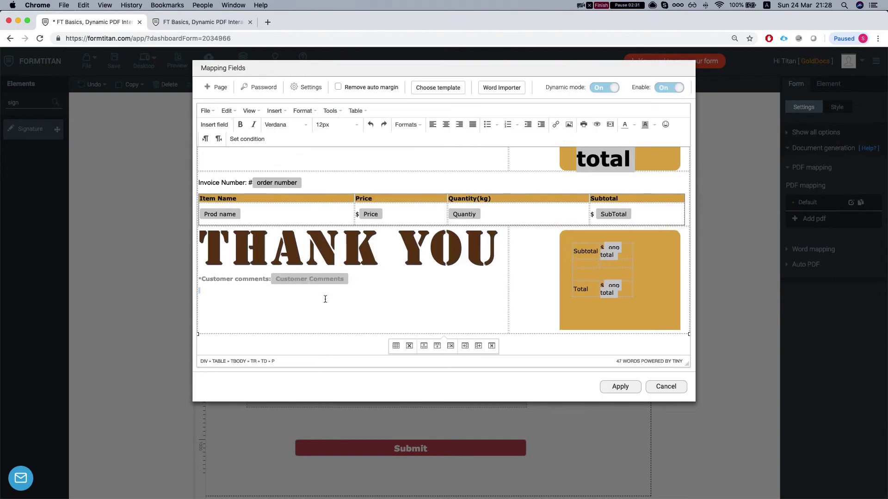
- Insert the Signature field tag on the line below the Customer comments
right_click(202, 300)
click(222, 307)
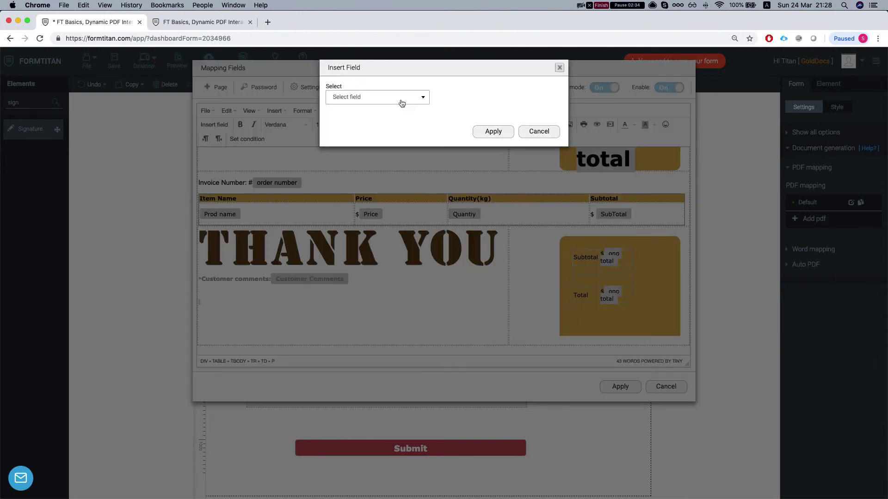
click(401, 99)
text(sign)
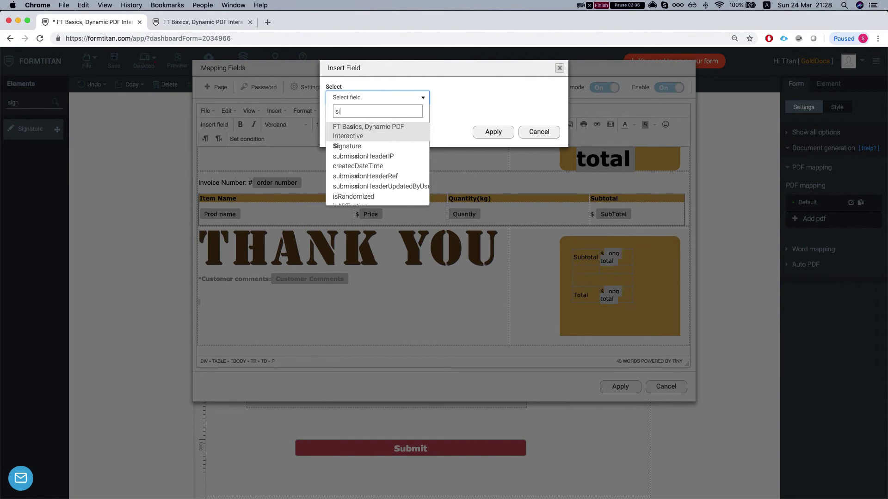
key(Return)
click(493, 134)
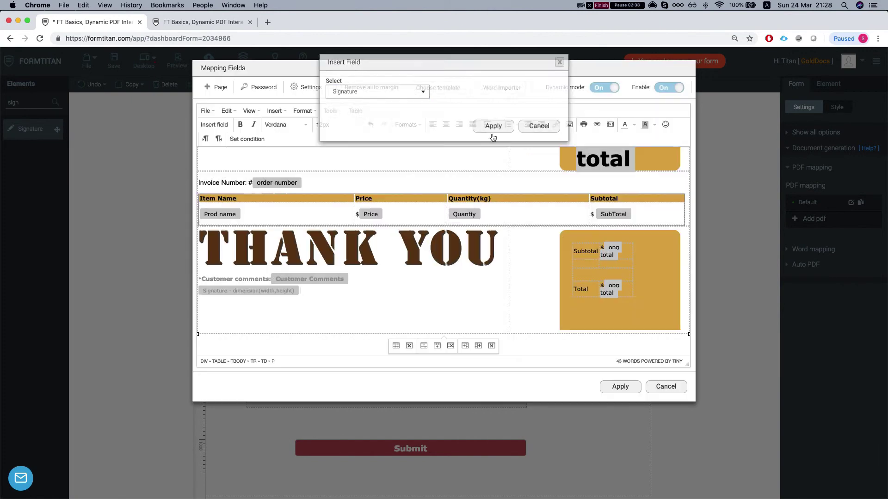
- Set the Signature tag's width and height to 200
double_click(266, 289)
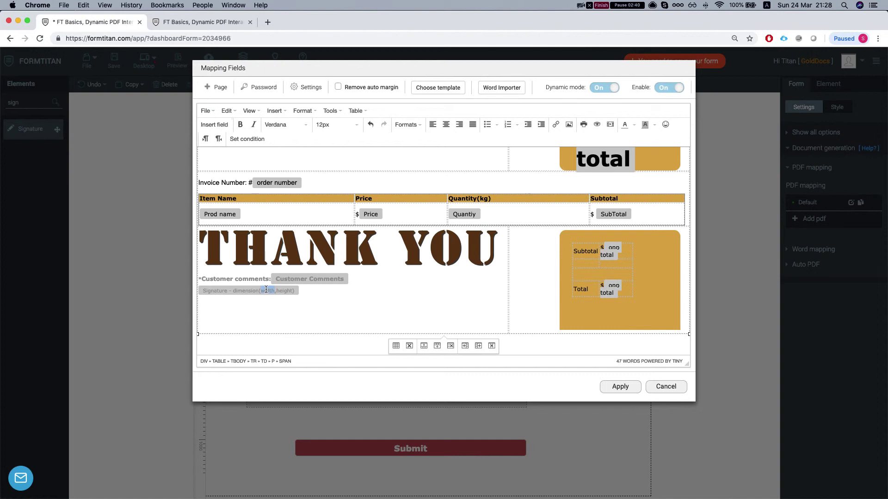
text(200)
double_click(284, 292)
text(200)
- Enable interactive mode for the PDF and add Customer Comments as an interactive field
click(309, 87)
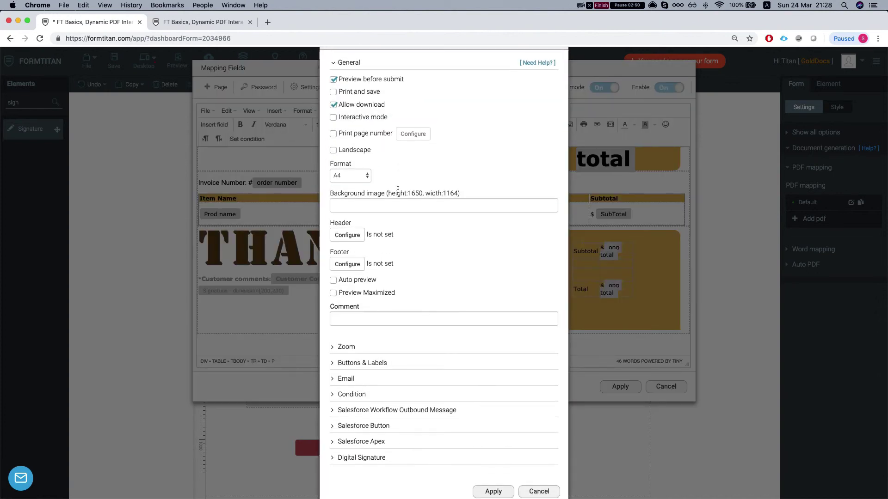
click(333, 118)
click(345, 137)
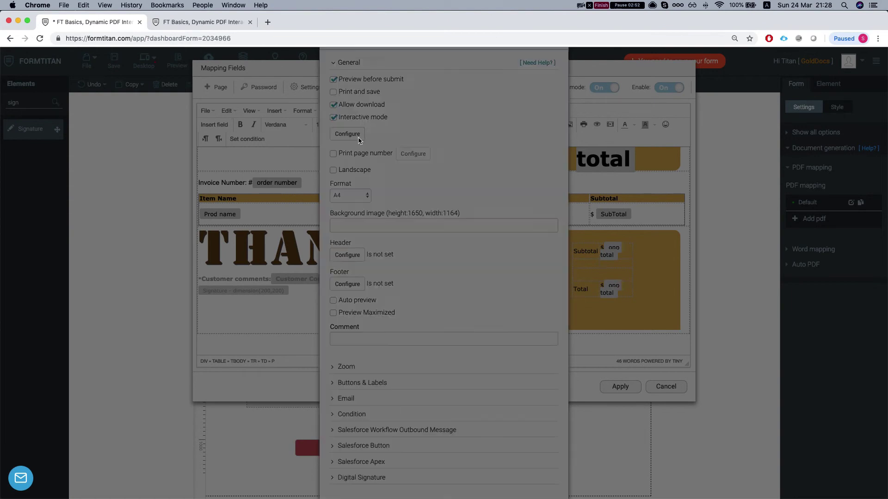
click(381, 260)
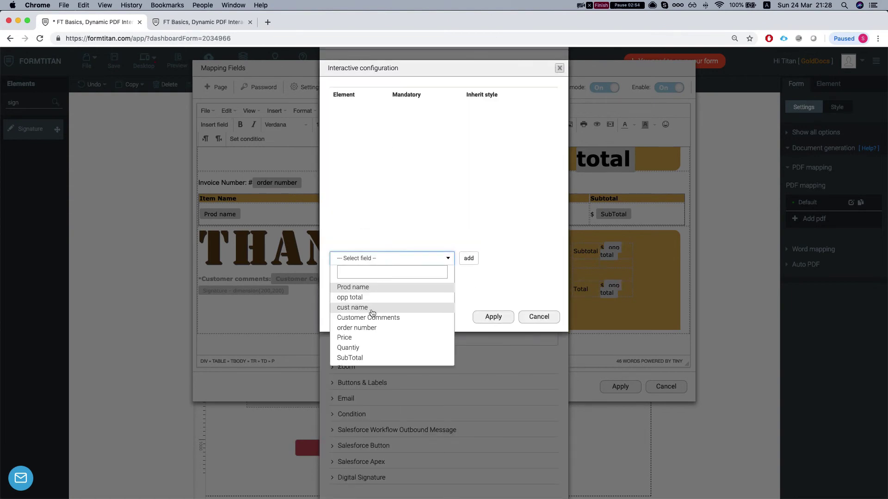
text(cuso)
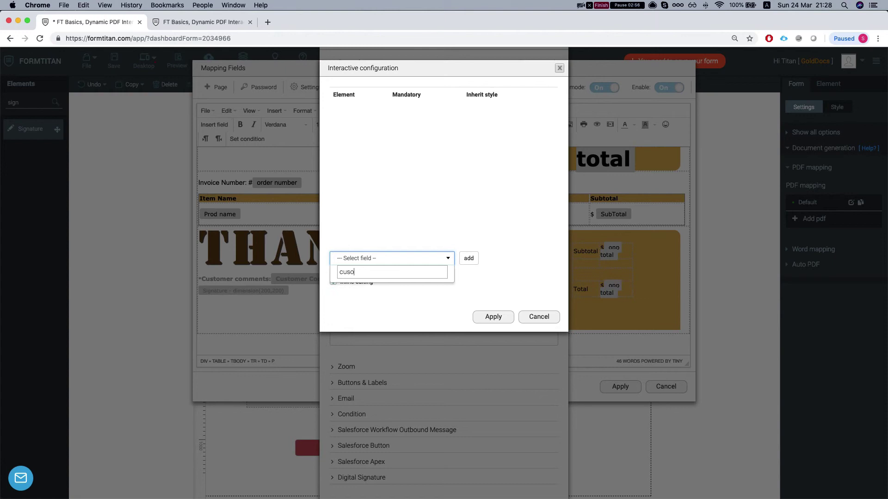
key(BackSpace)
key(Down)
key(Return)
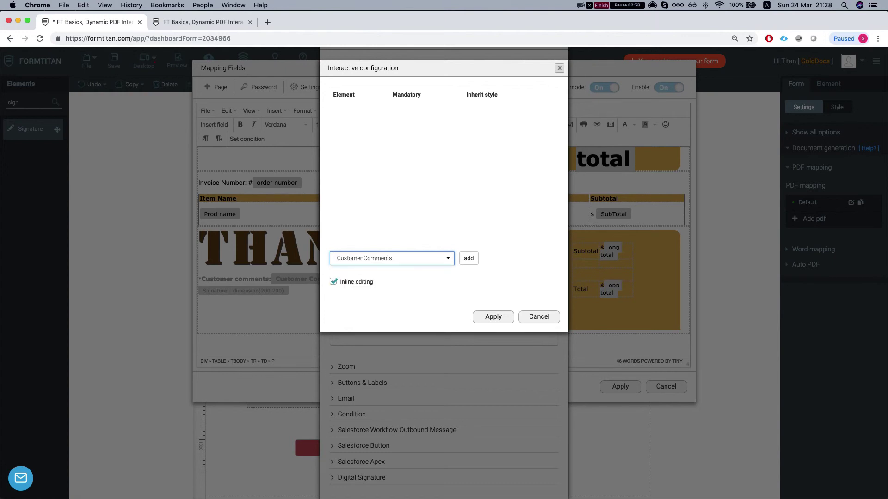
click(468, 258)
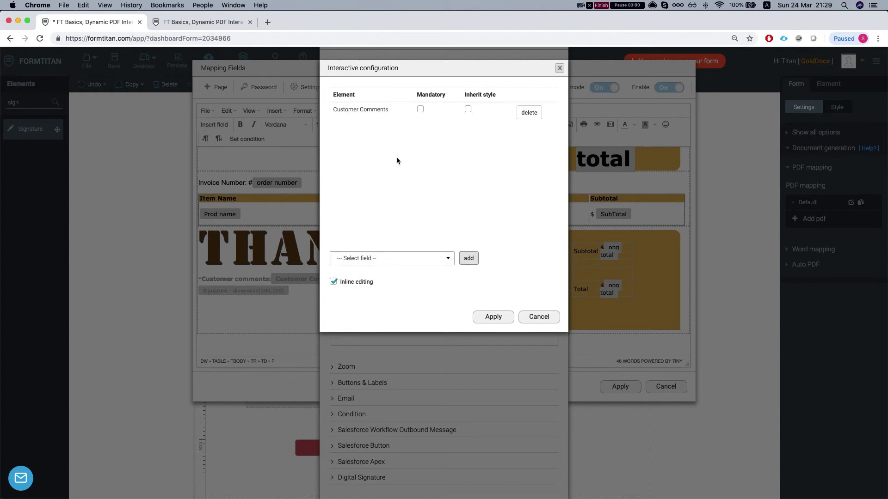
- Add Signature as an interactive field, mark both fields Mandatory, and apply
click(383, 258)
text(s)
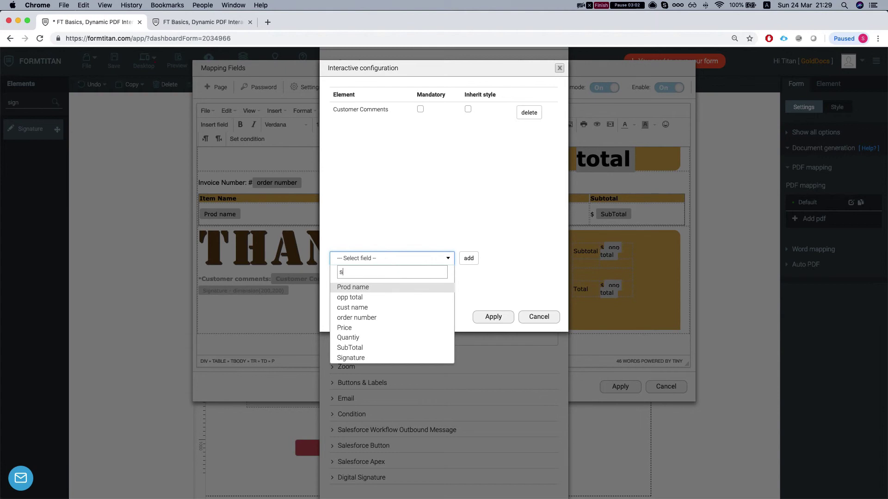
text(igna)
click(352, 287)
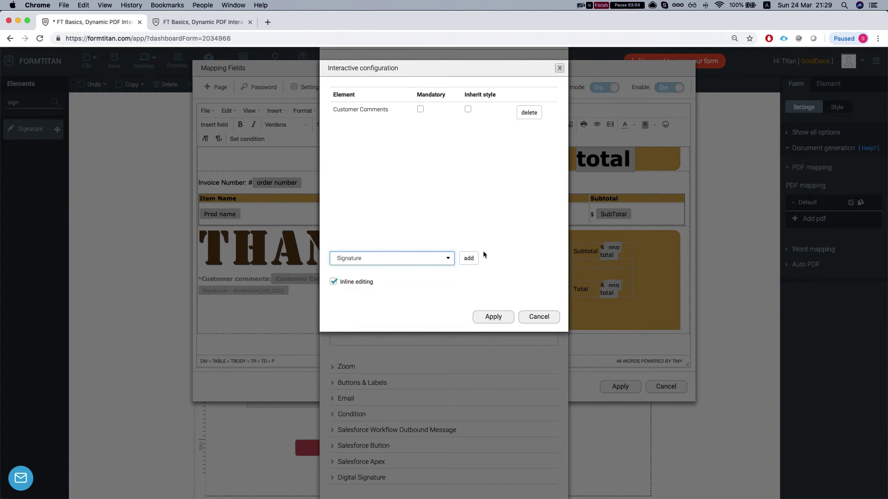
click(469, 258)
click(420, 109)
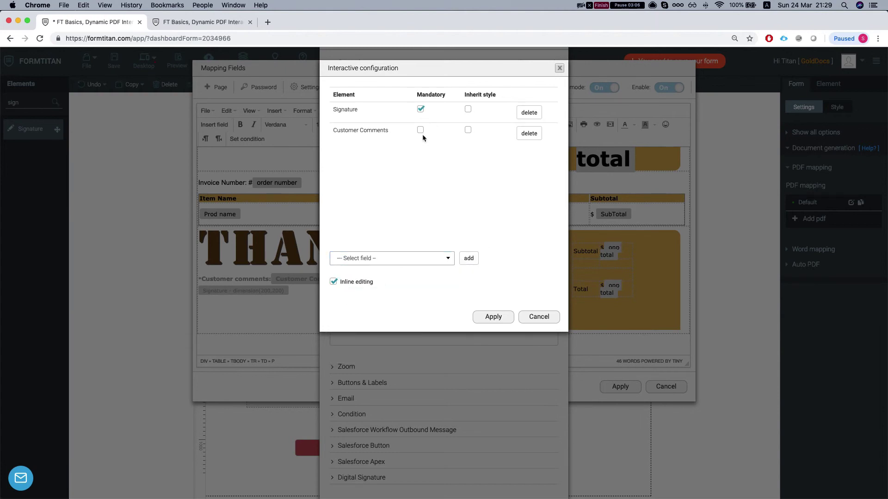
click(420, 130)
click(493, 317)
scroll(506, 349, down, 2)
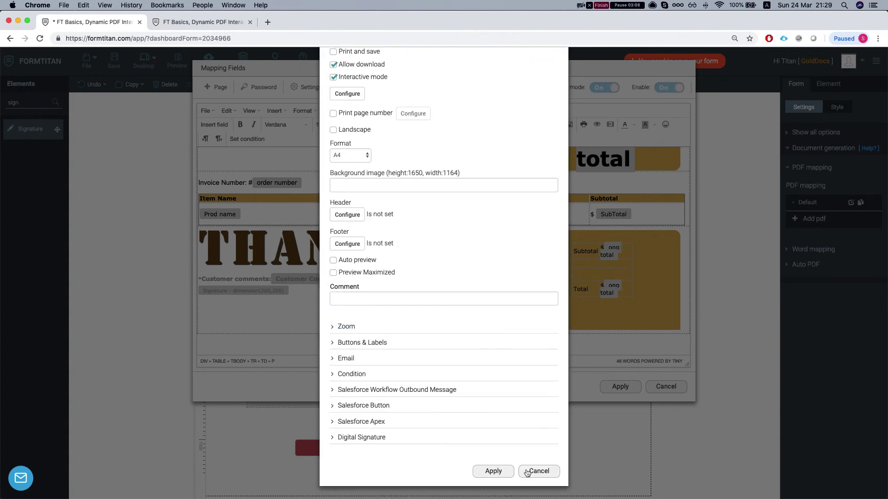
- Apply the PDF options and close Mapping Fields, keeping the changes
click(493, 469)
click(627, 390)
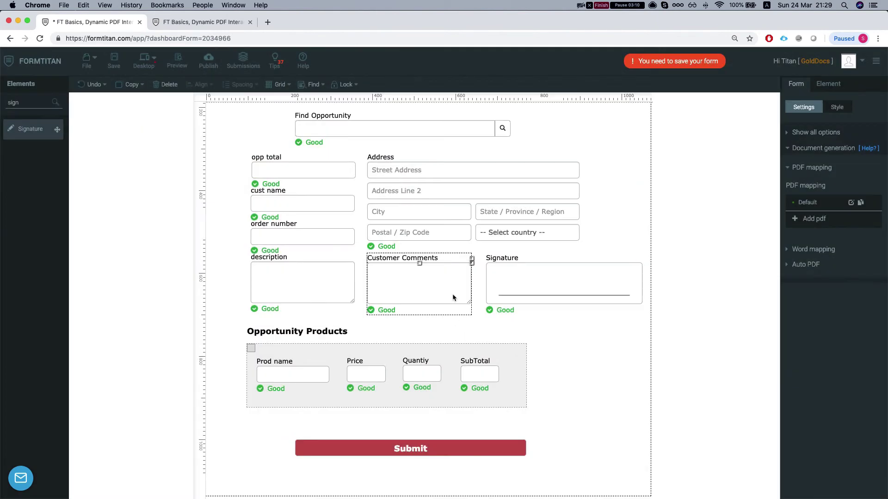
click(529, 279)
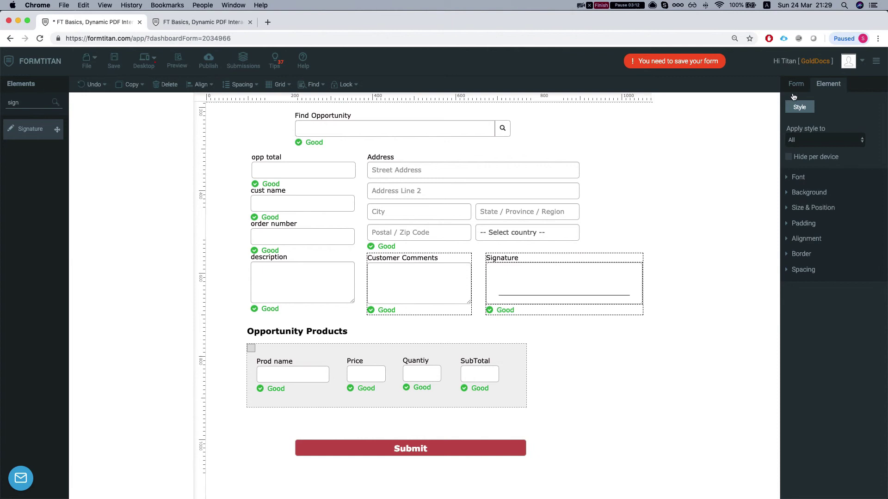
click(796, 84)
click(838, 108)
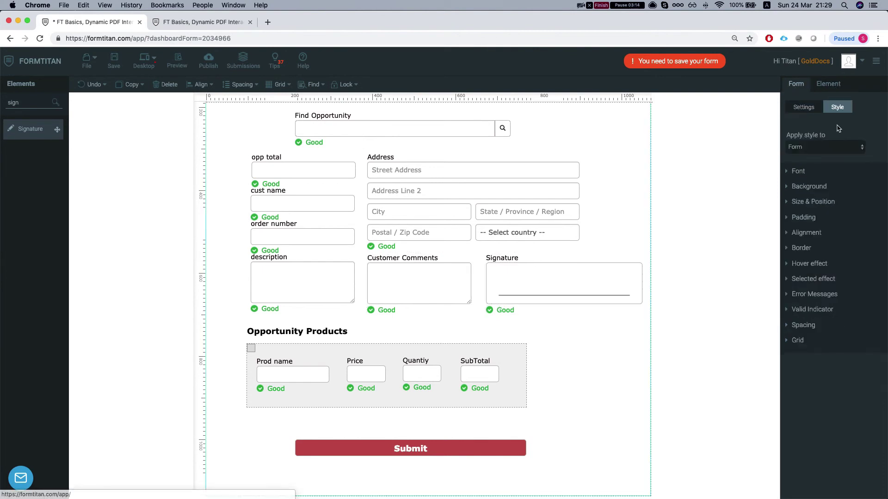
- Hide the Signature and Customer Comments fields per device on the web form
click(505, 280)
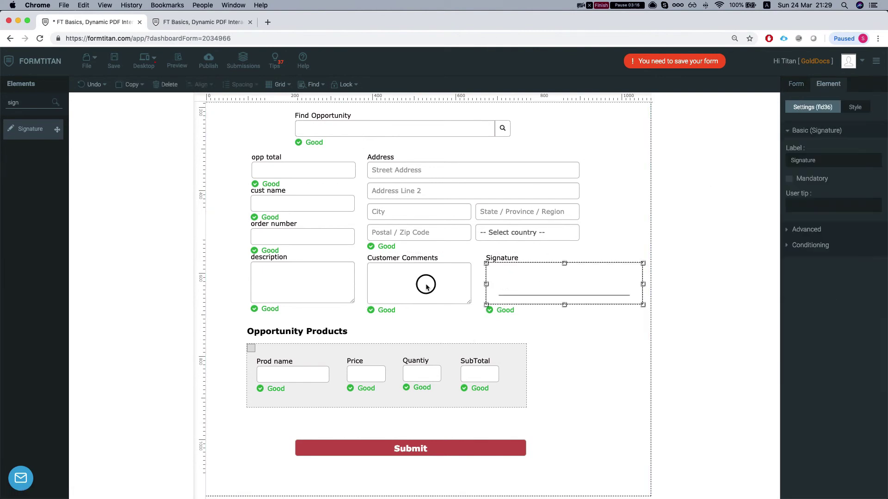
shift+click(422, 281)
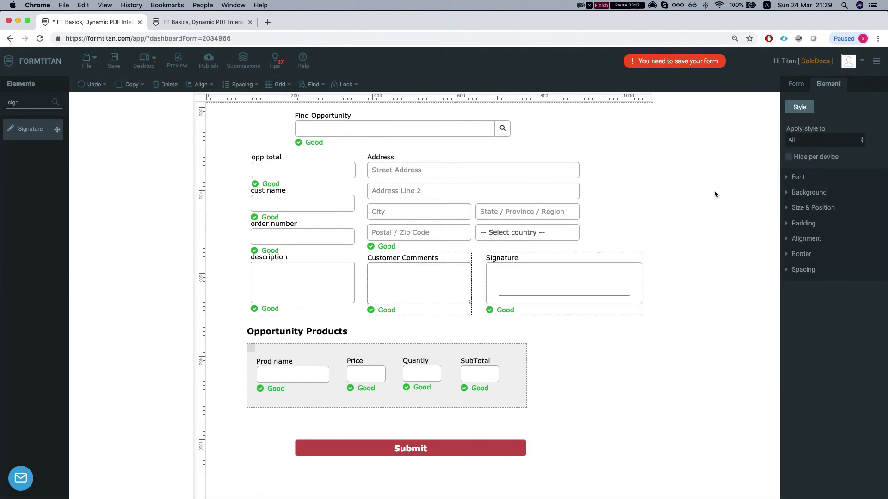
click(789, 157)
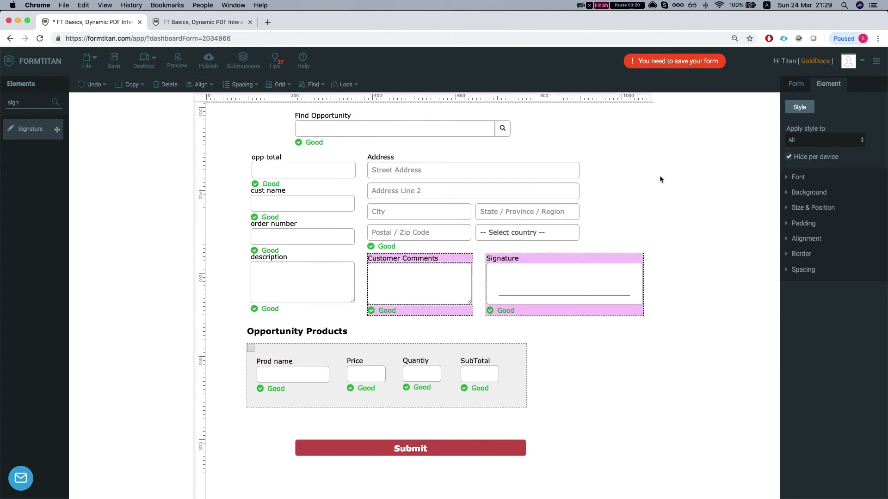
- Save the form and reload the live form page
key(super+s)
click(194, 22)
key(super+r)
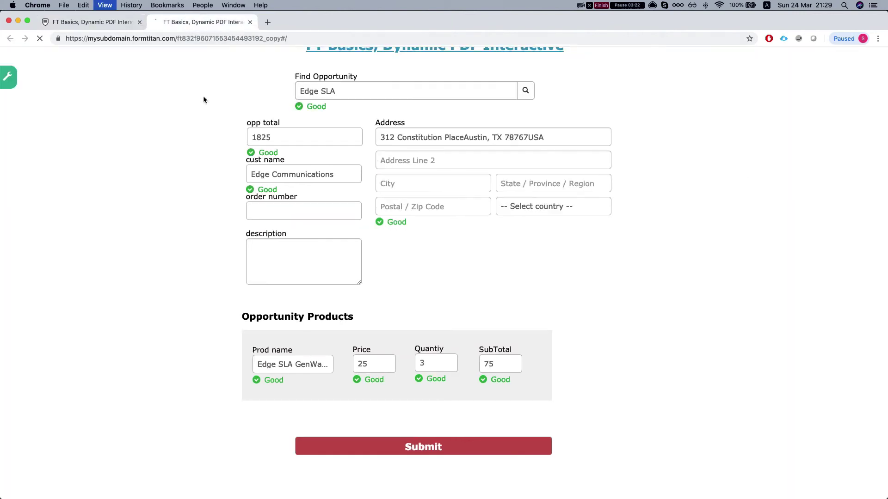
- Find the Edge SLA opportunity by searching 'ed', load it, and submit to preview the invoice
click(346, 96)
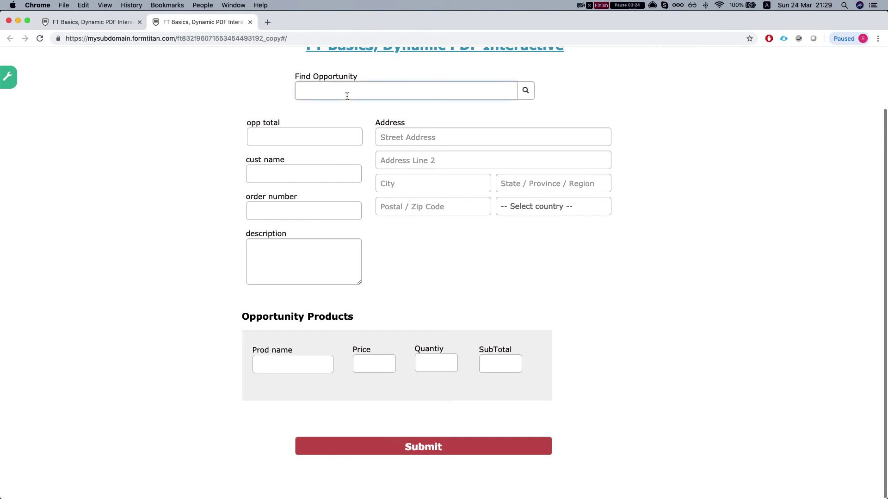
text(edge)
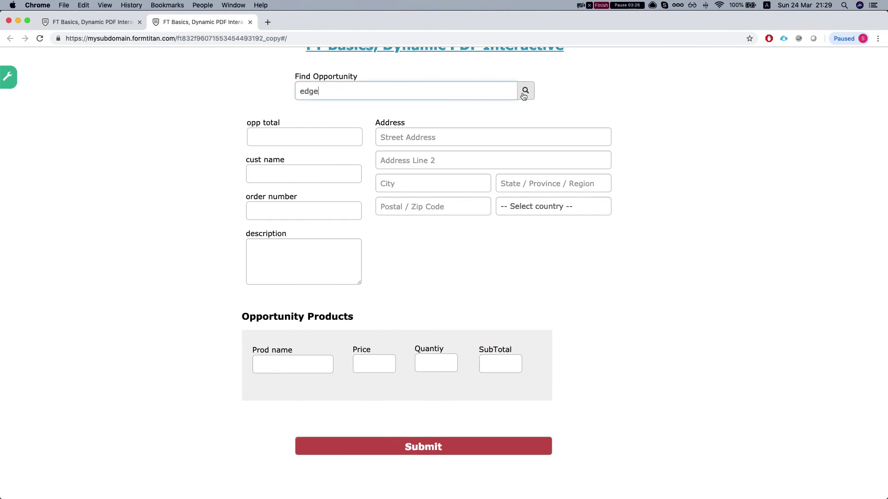
click(526, 91)
click(263, 198)
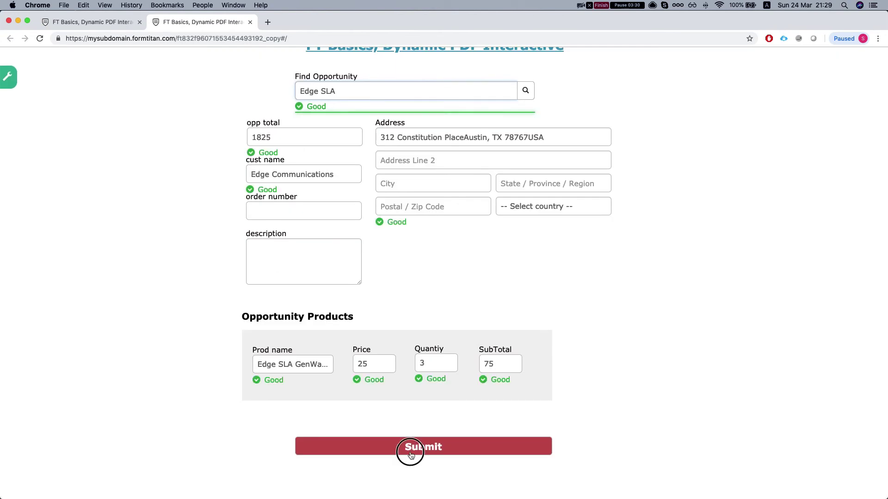
click(407, 445)
- Fill the required Customer comments field on the invoice preview with 'customer comments'
scroll(353, 258, down, 10)
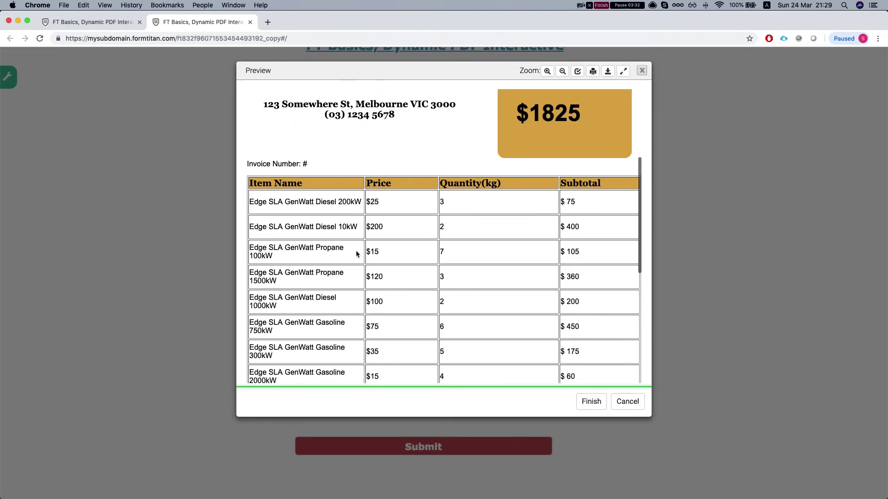
click(597, 405)
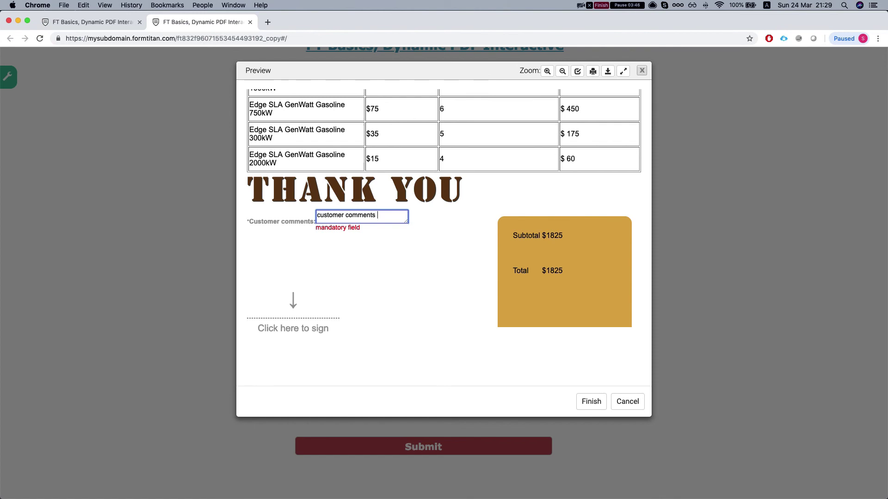
click(591, 402)
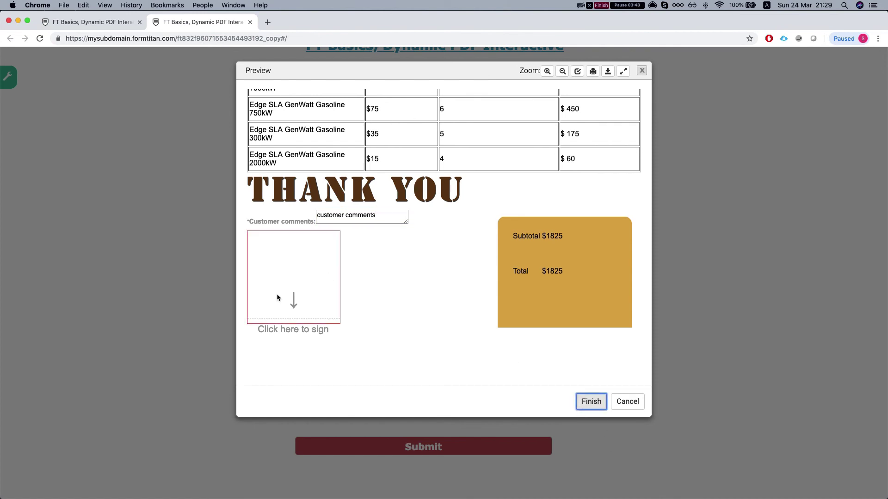
- Draw a handwritten signature in the sign box and apply it
click(291, 301)
mouse_move(458, 113)
mouse_down()
mouse_move(387, 105)
mouse_move(417, 131)
mouse_move(478, 95)
mouse_move(497, 120)
mouse_move(463, 119)
mouse_up()
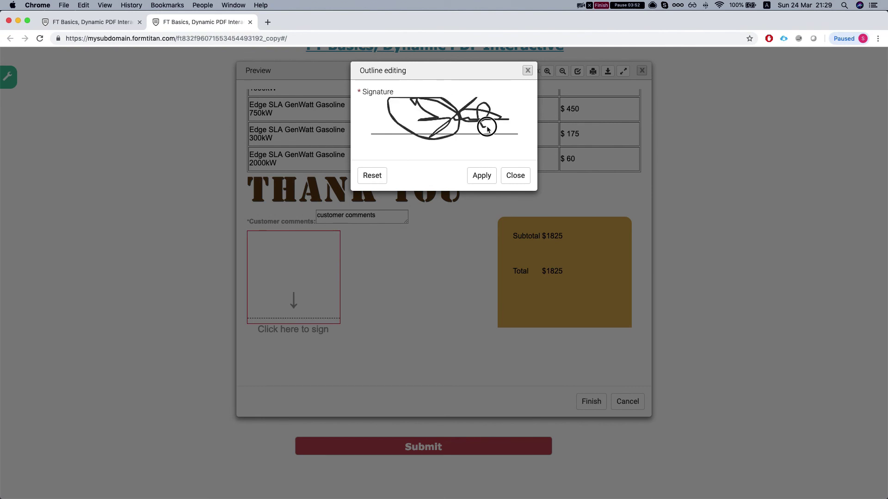
click(482, 175)
- Submit the signed invoice, then open the Salesforce integration logs in the editor's form settings
click(590, 402)
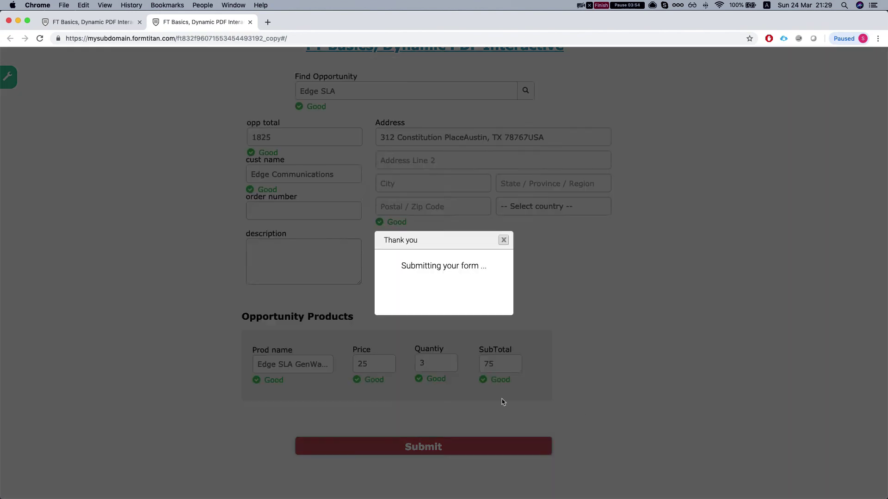
click(109, 23)
click(796, 84)
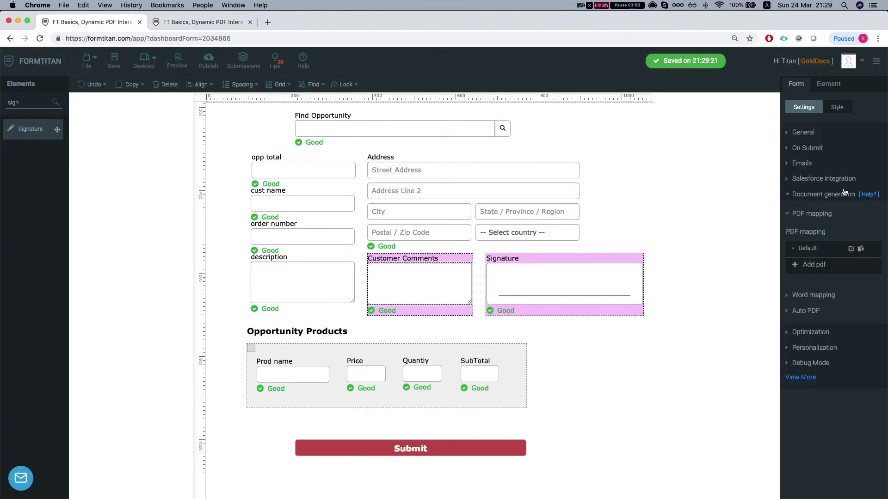
click(812, 194)
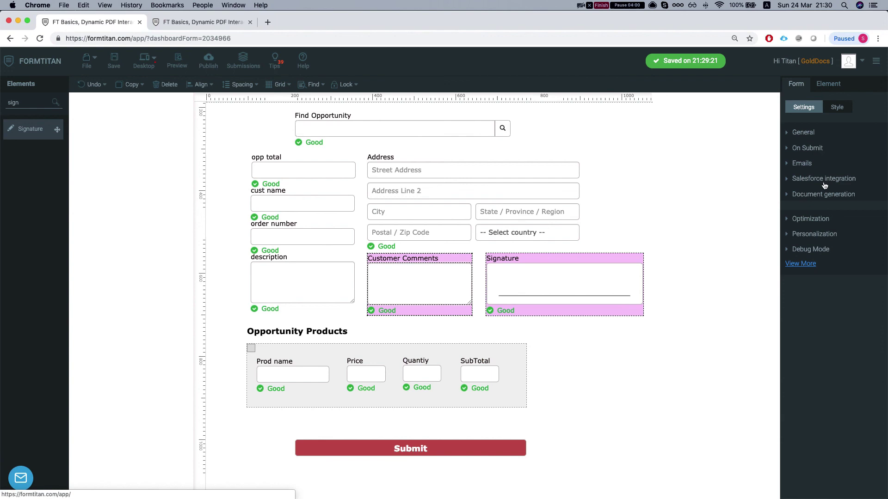
click(823, 178)
click(844, 272)
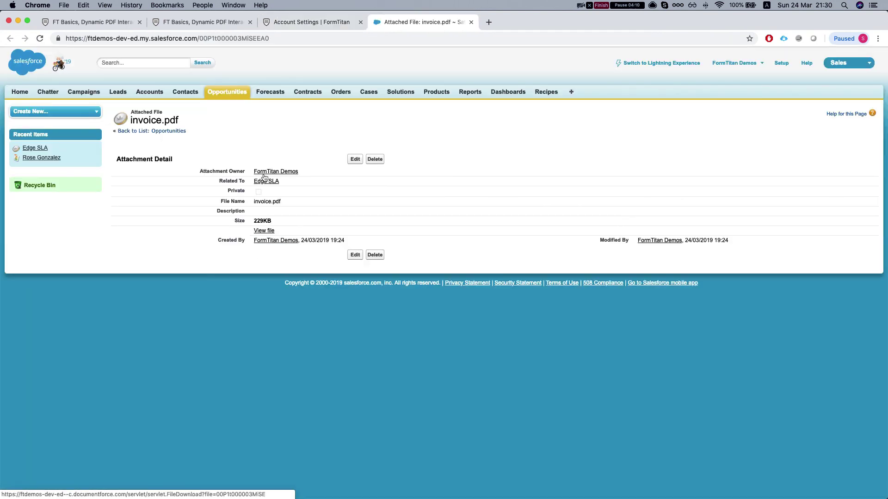
- View the invoice.pdf attachment zoomed out to check page 2's comment and signature
click(264, 230)
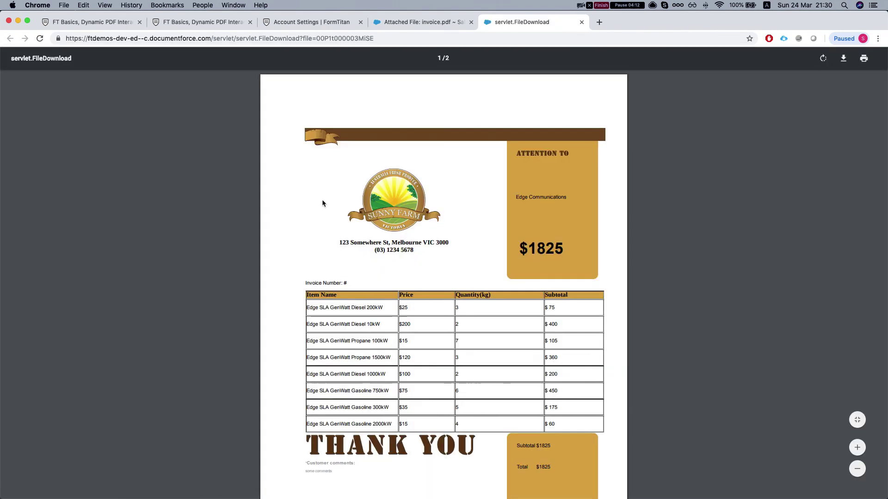
click(858, 469)
click(857, 469)
scroll(442, 391, down, 5)
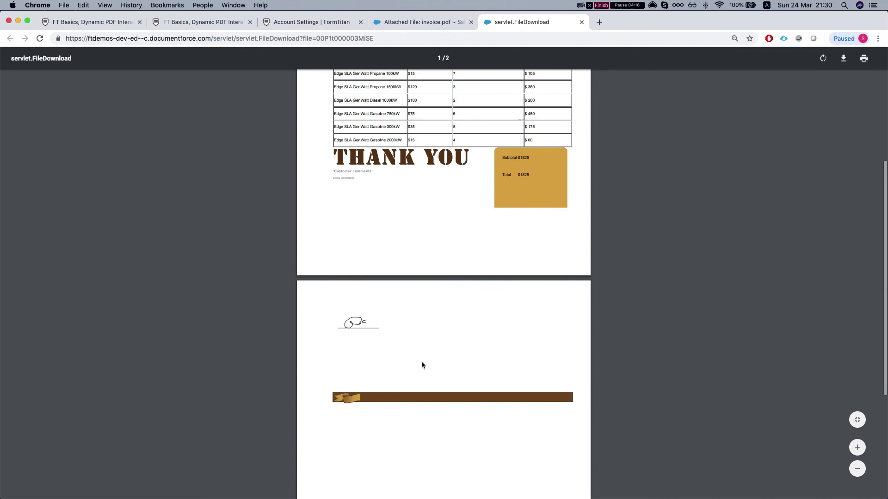
scroll(359, 375, up, 3)
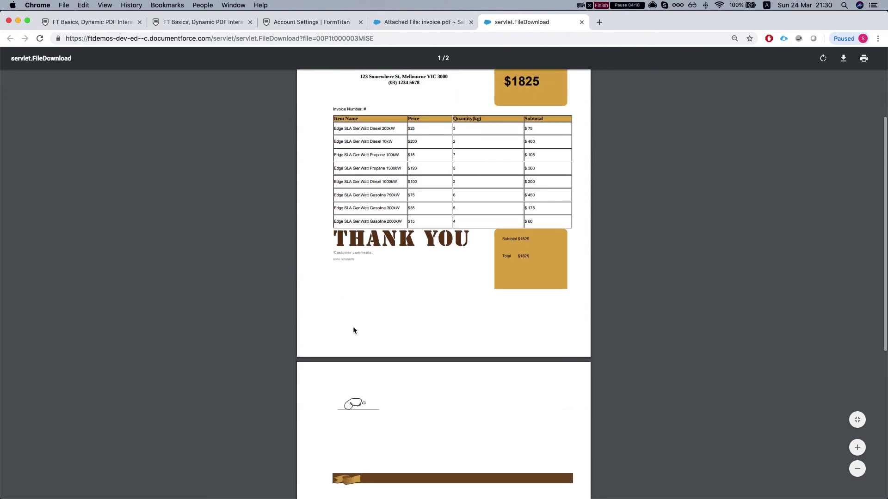